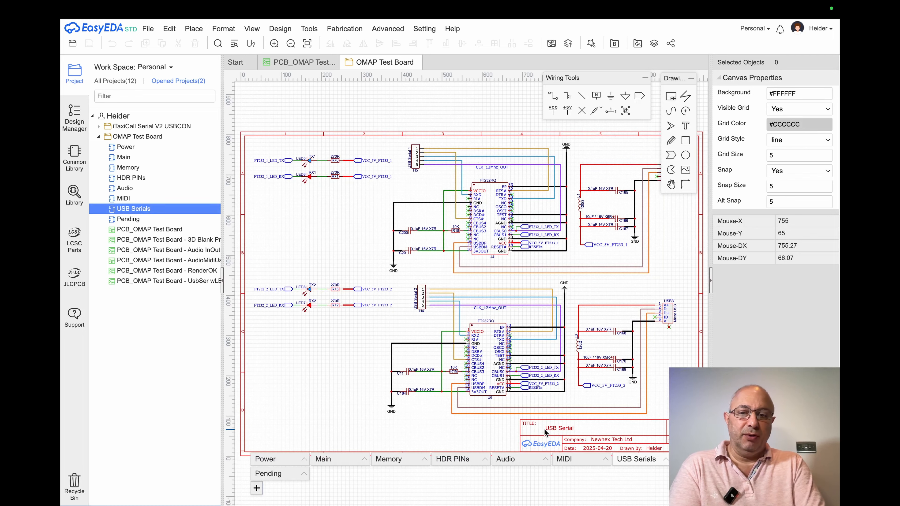
Look through the Main, Power, Memory, MIDI and Audio schematic sheets of the OMAP Test Board project.
click(342, 463)
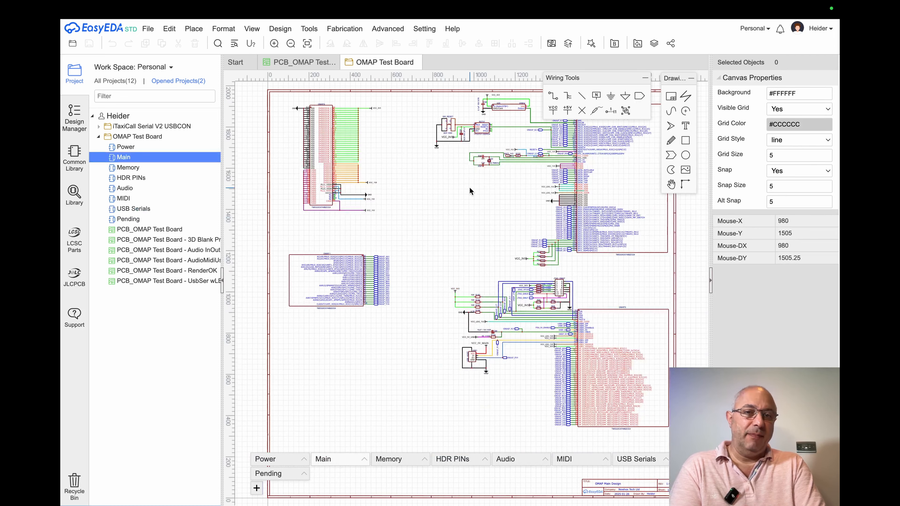
mouse_move(504, 180)
right_down()
mouse_move(425, 215)
mouse_move(490, 190)
right_up()
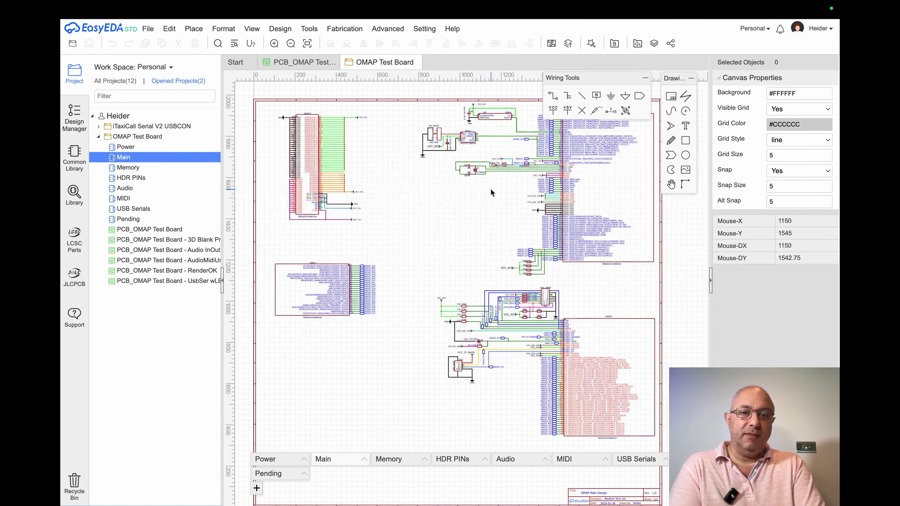
click(283, 460)
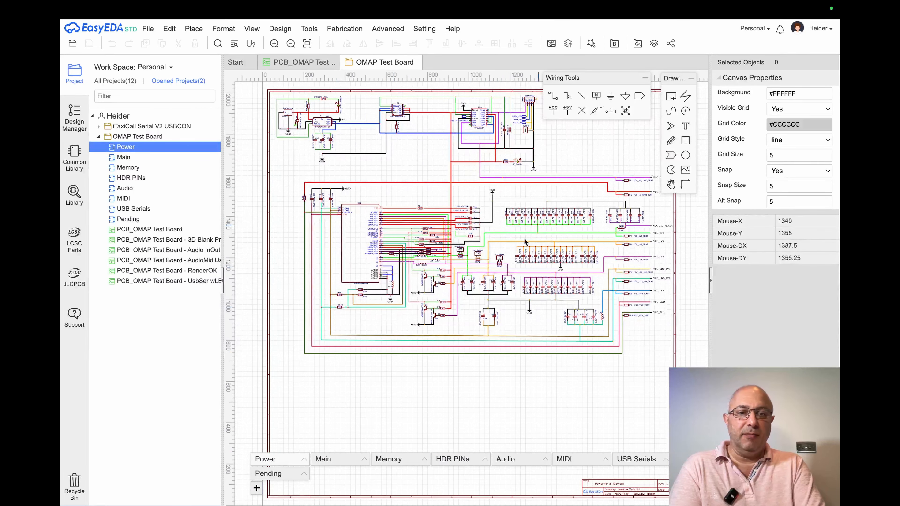
click(347, 460)
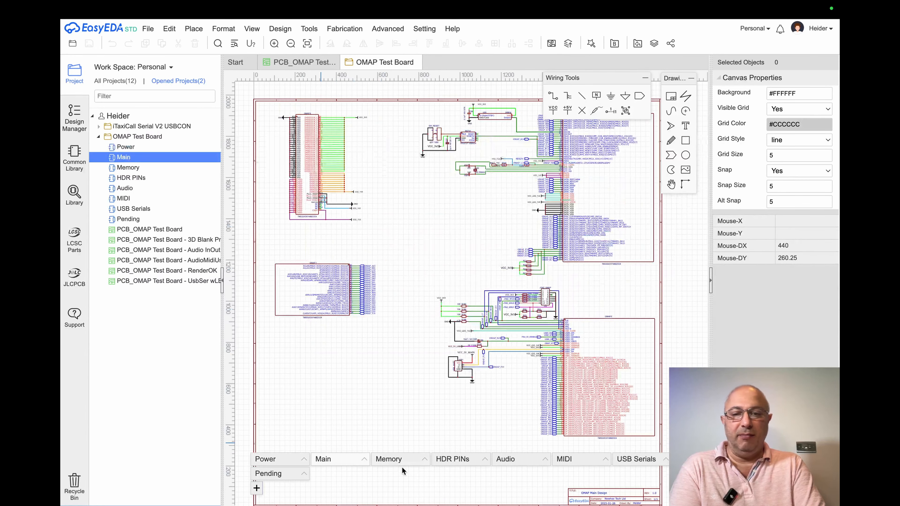
click(402, 454)
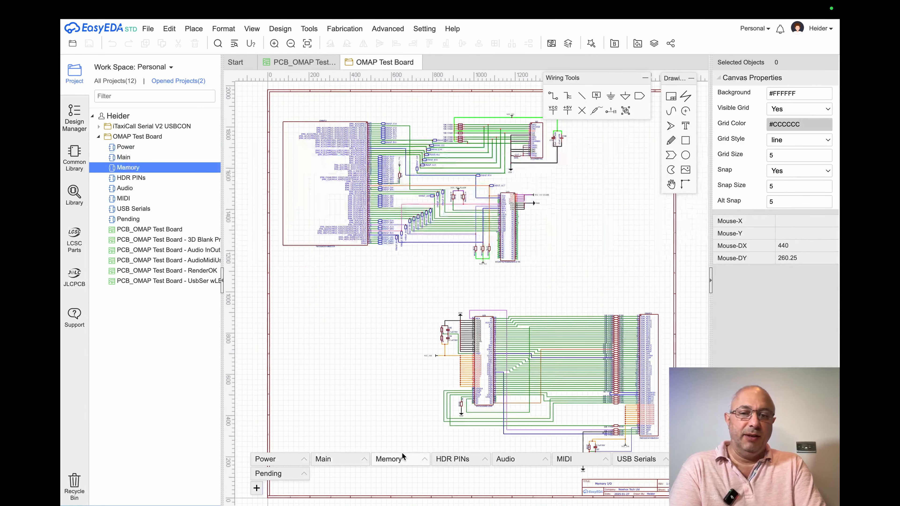
click(578, 463)
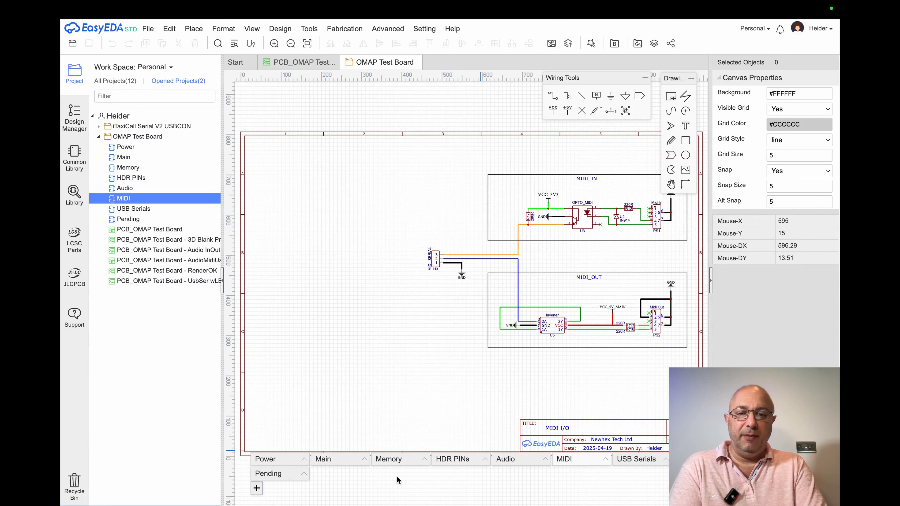
click(511, 462)
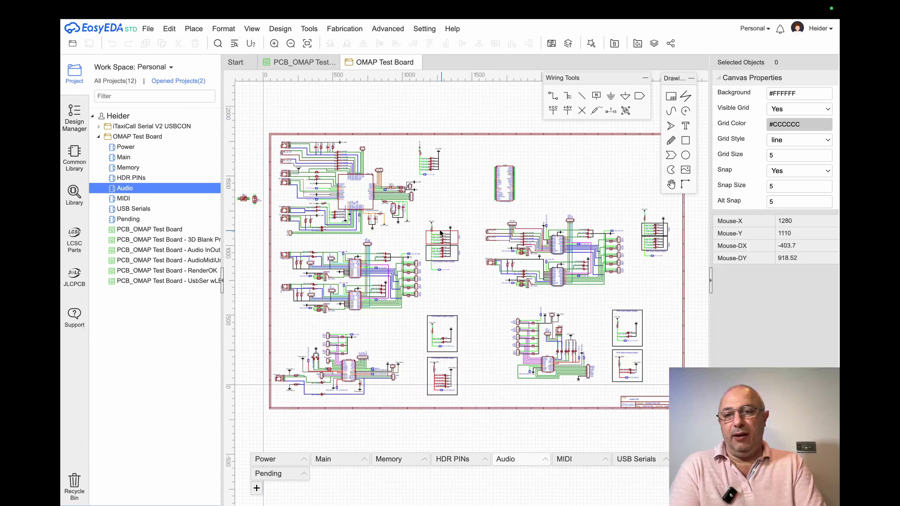
Examine the whole OMAP Test Board PCB layout in the 2D view, and close that view.
click(293, 64)
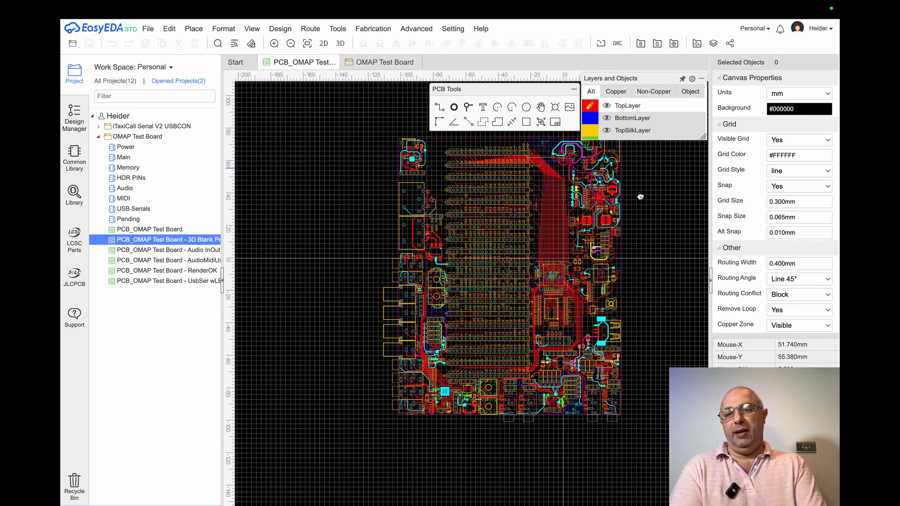
right_drag(672, 172, 640, 196)
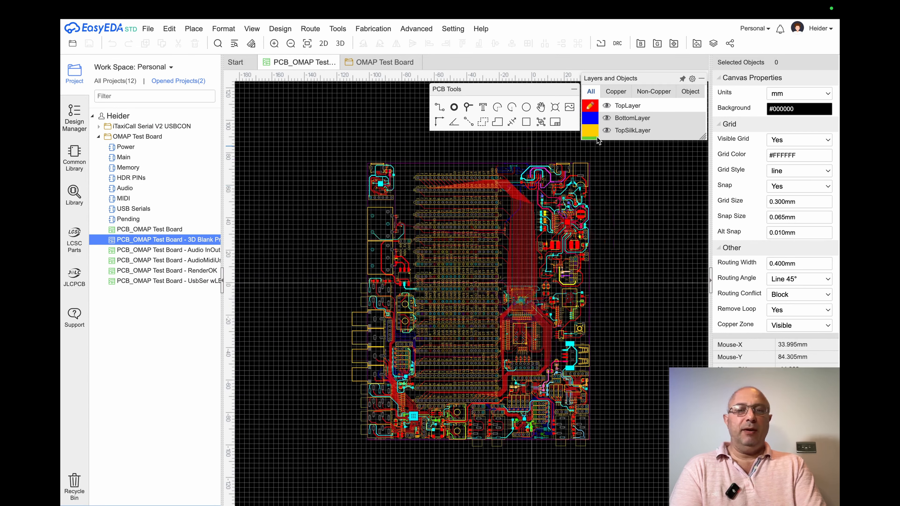
click(252, 29)
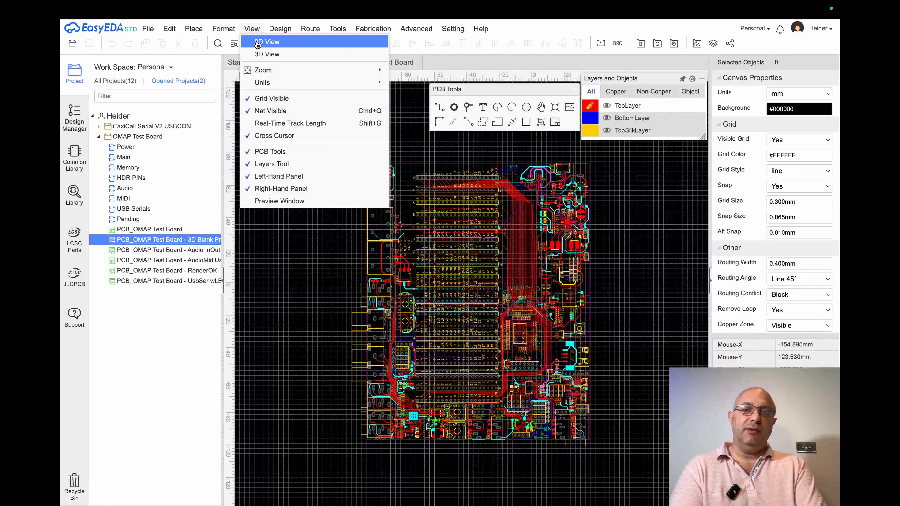
click(285, 41)
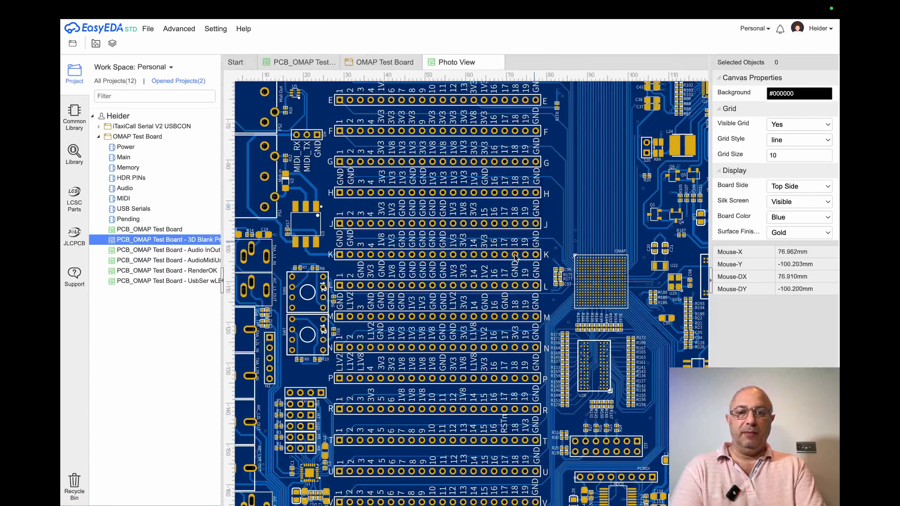
scroll(494, 269, down, 4)
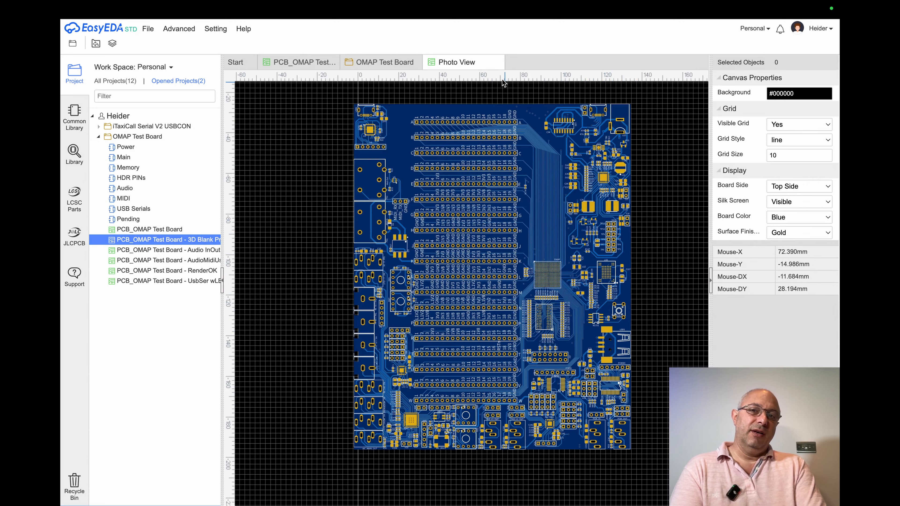
click(498, 63)
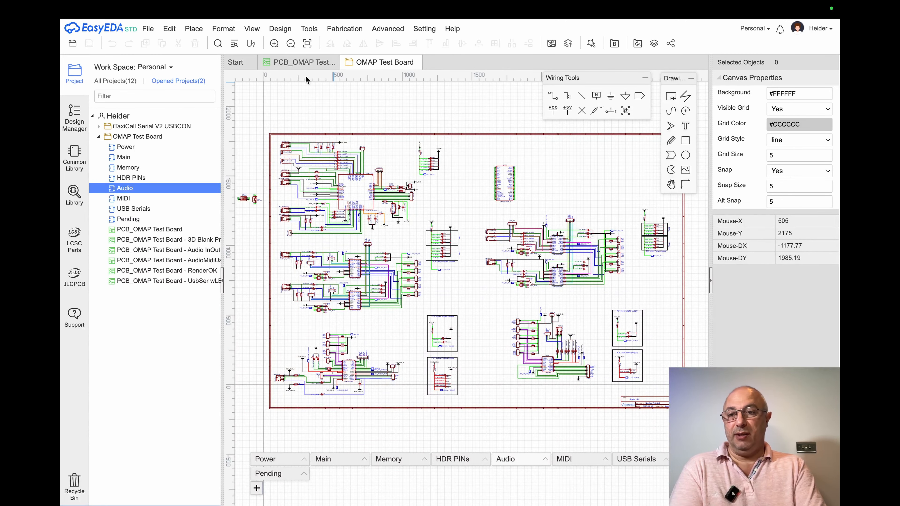
Try to render the OMAP Test Board PCB layout in the 3D view.
click(252, 28)
mouse_move(254, 43)
mouse_move(285, 33)
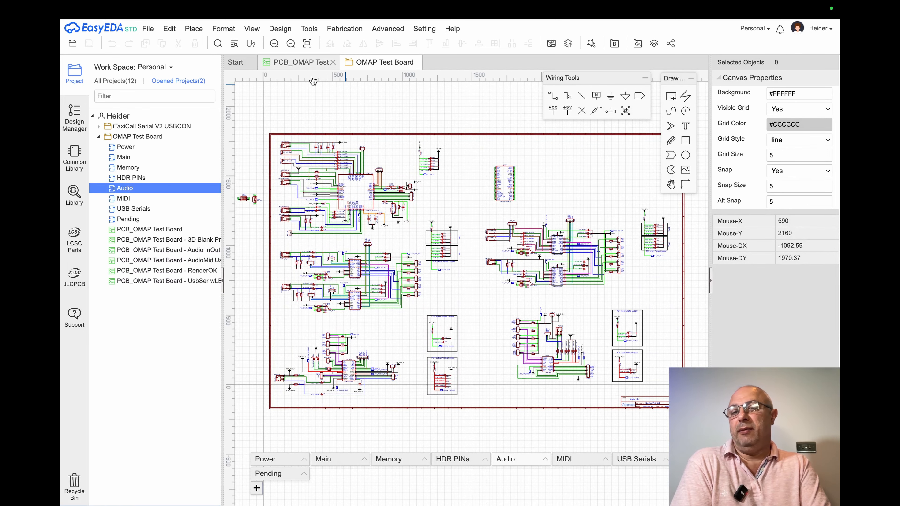
click(311, 65)
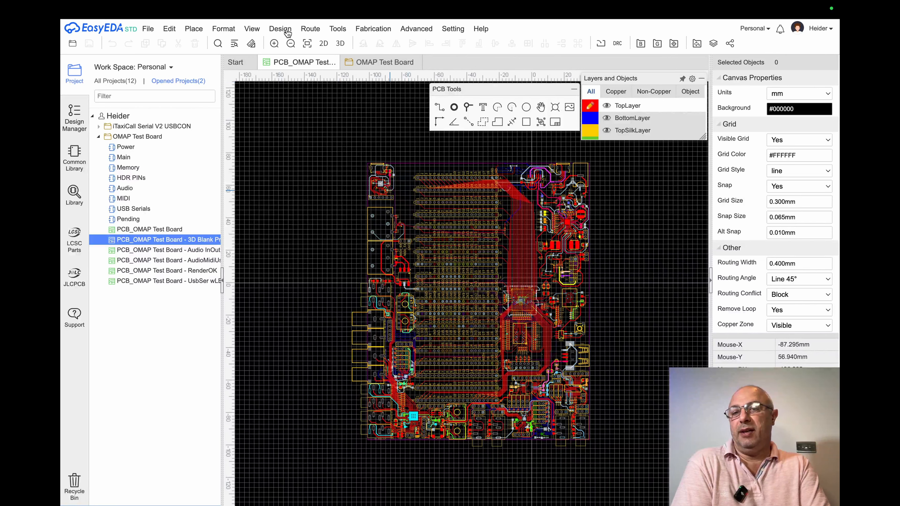
click(252, 28)
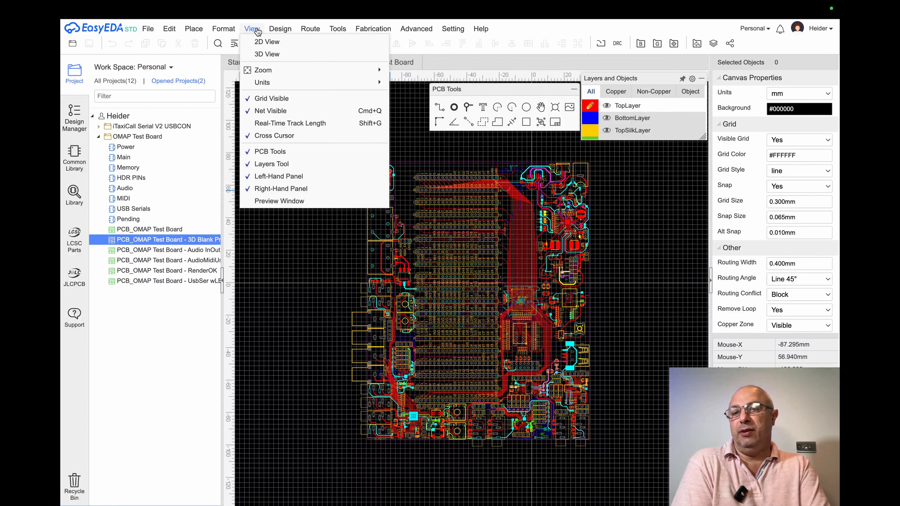
click(285, 55)
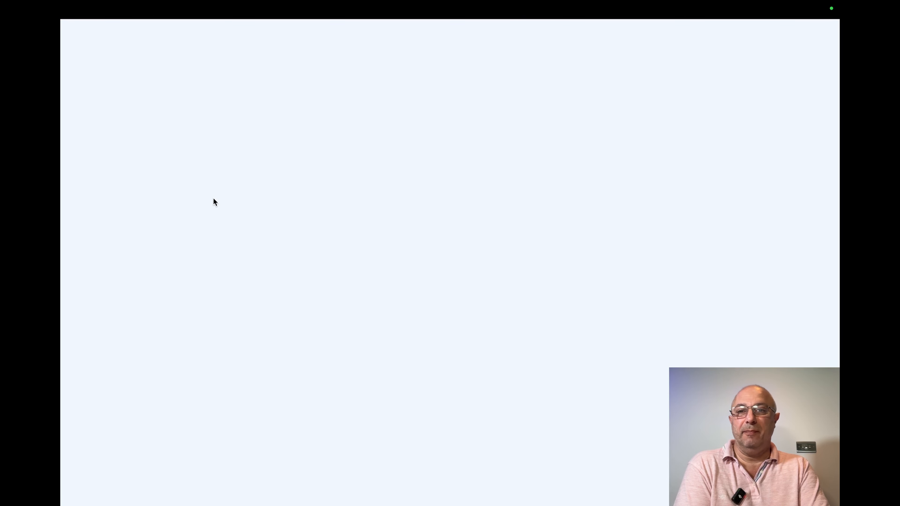
mouse_move(227, 1)
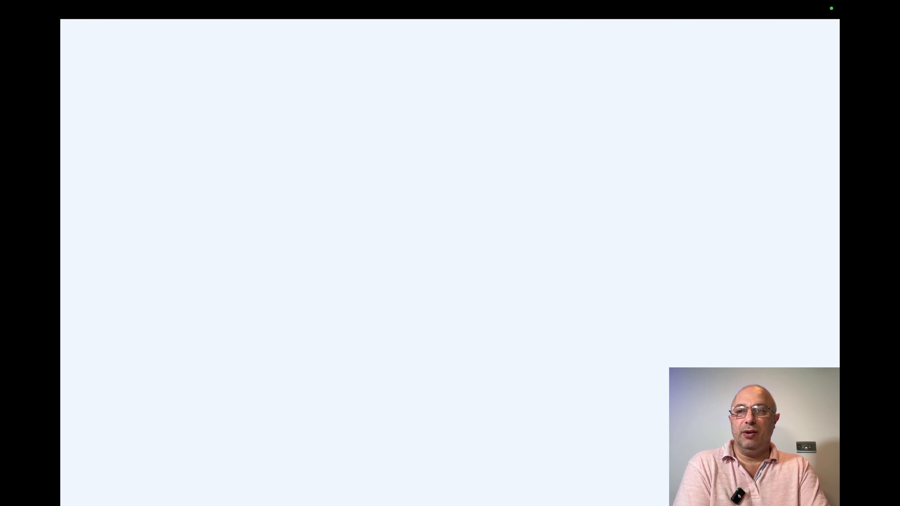
click(107, 10)
mouse_move(141, 13)
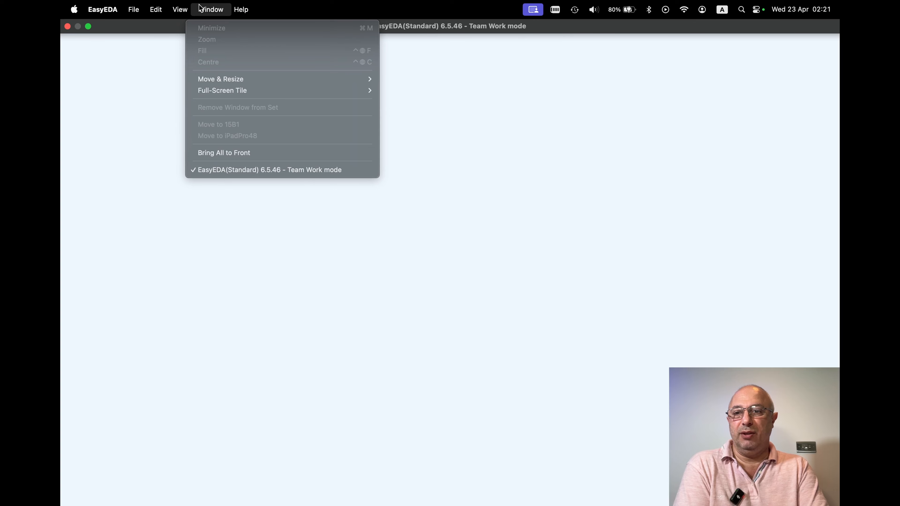
mouse_move(220, 93)
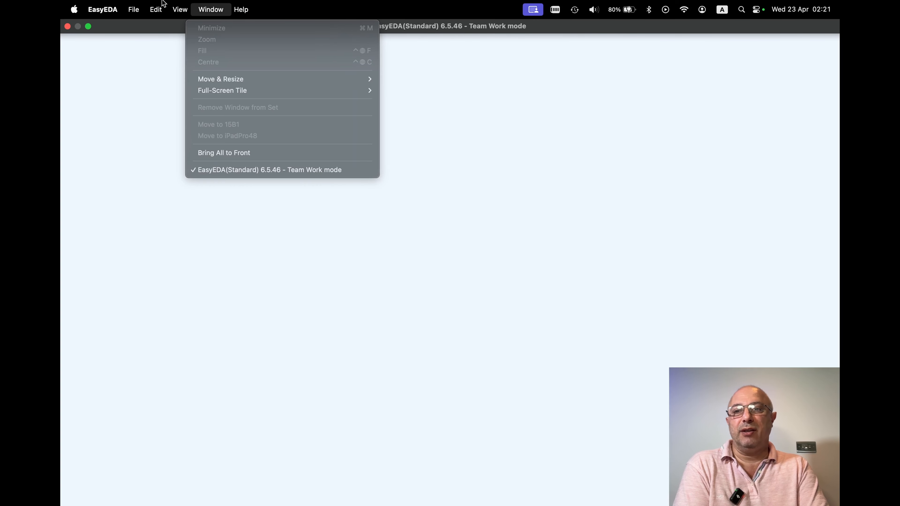
mouse_move(73, 9)
click(341, 145)
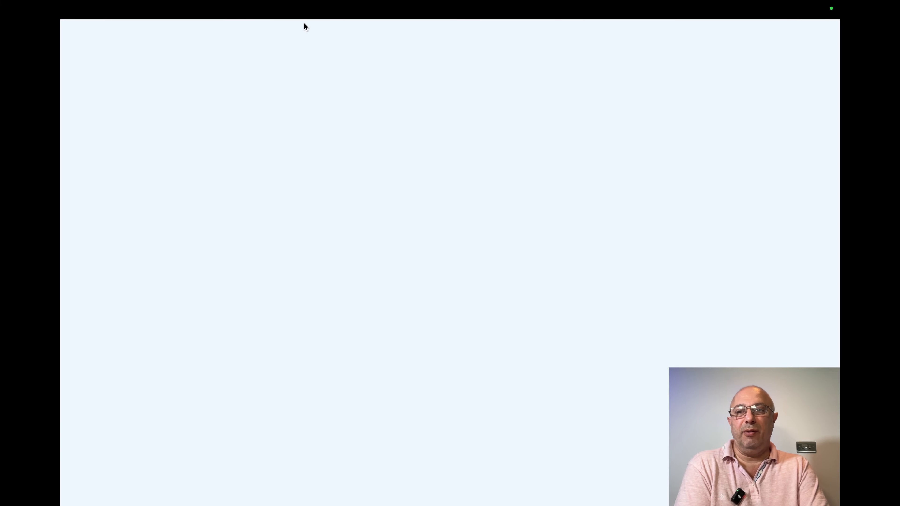
Close the blank EasyEDA window and restart the EasyEDA desktop application.
mouse_move(112, 11)
click(68, 25)
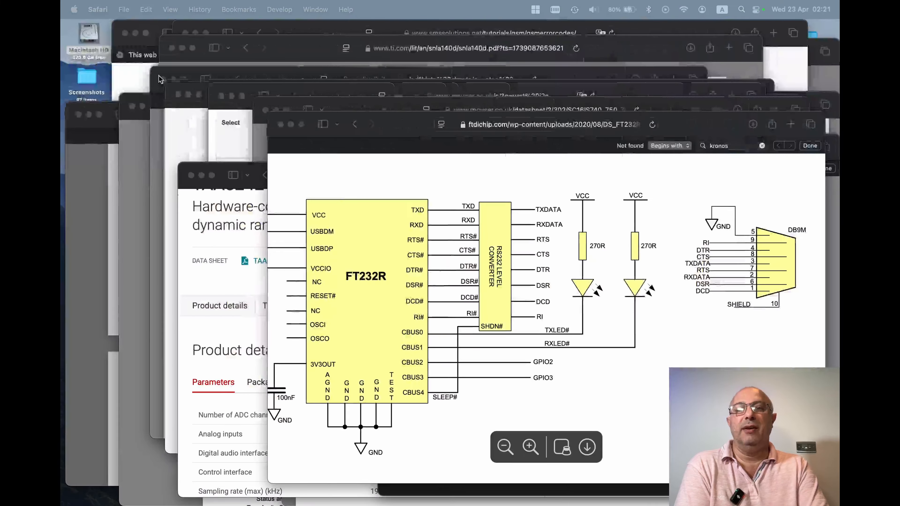
key(F4)
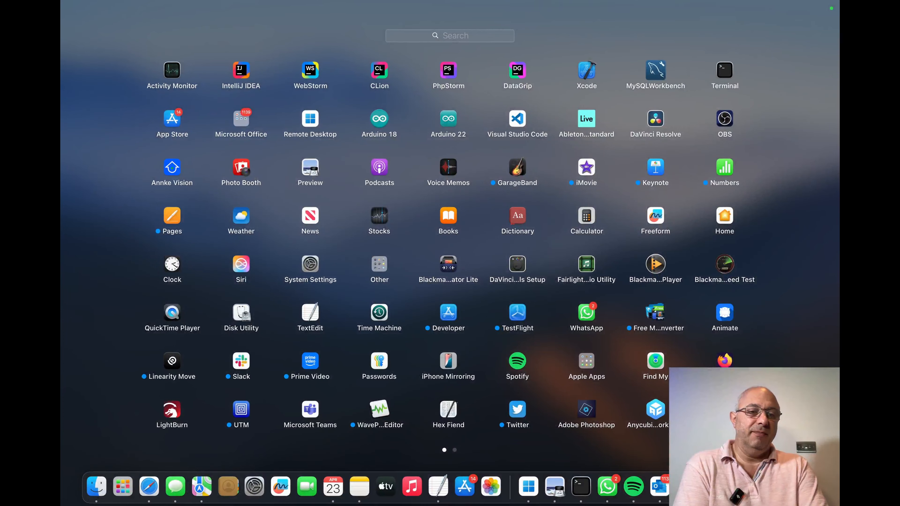
key(Escape)
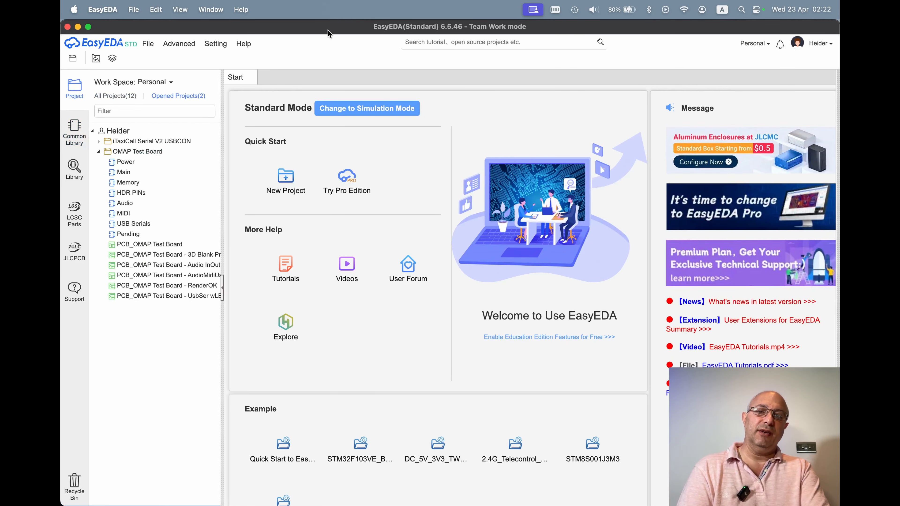
Switch to Safari and open the EasyEDA website in a new browser window.
key(ctrl+Left)
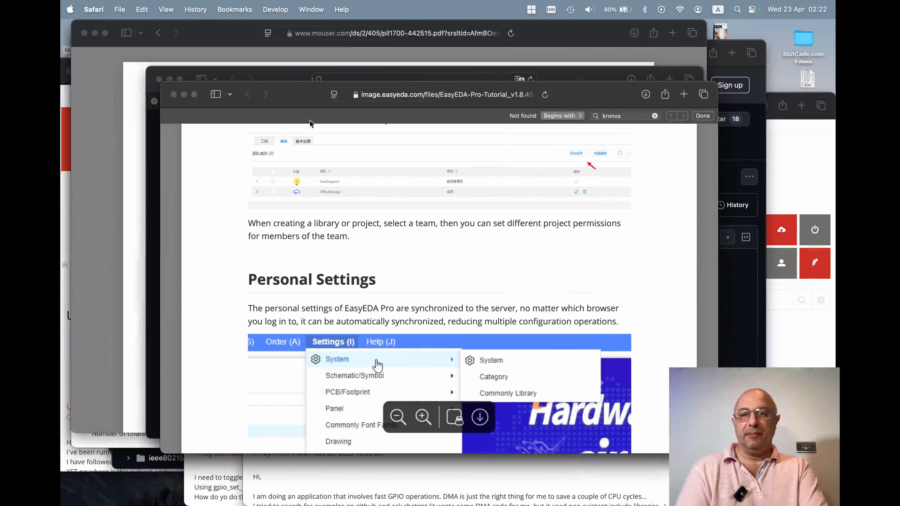
key(super+n)
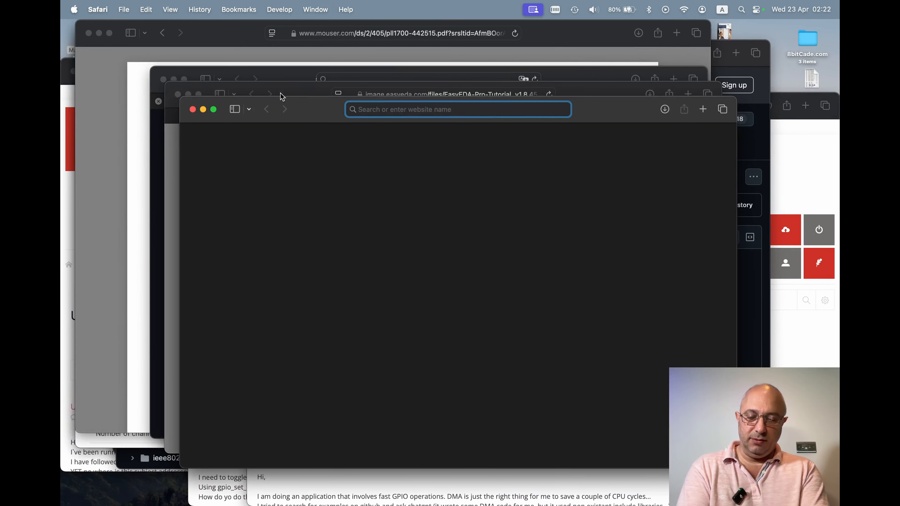
text(easyeda)
key(Return)
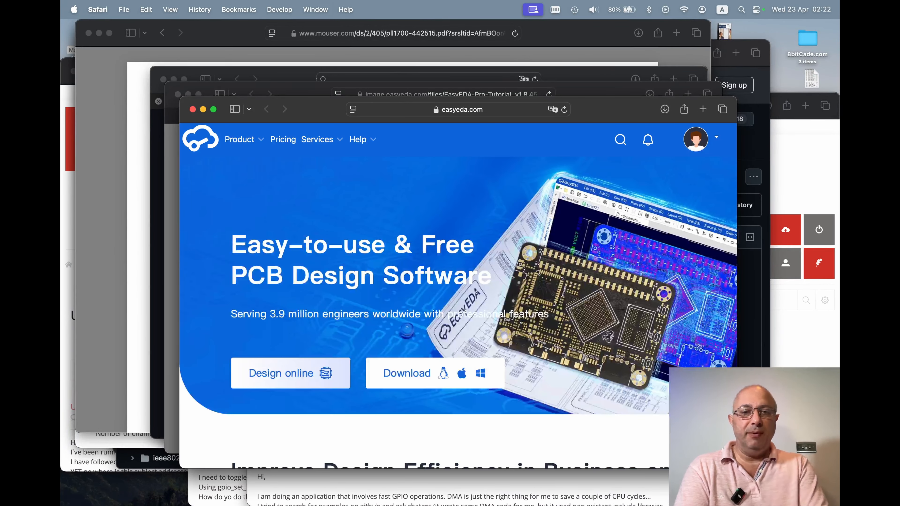
Launch the EasyEDA Designer standard online editor from the account options on the website.
mouse_move(679, 156)
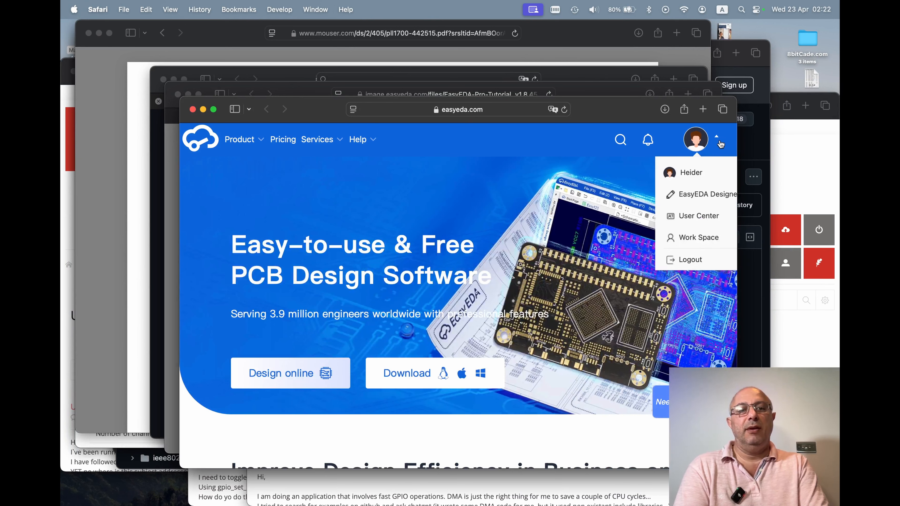
click(709, 196)
click(444, 372)
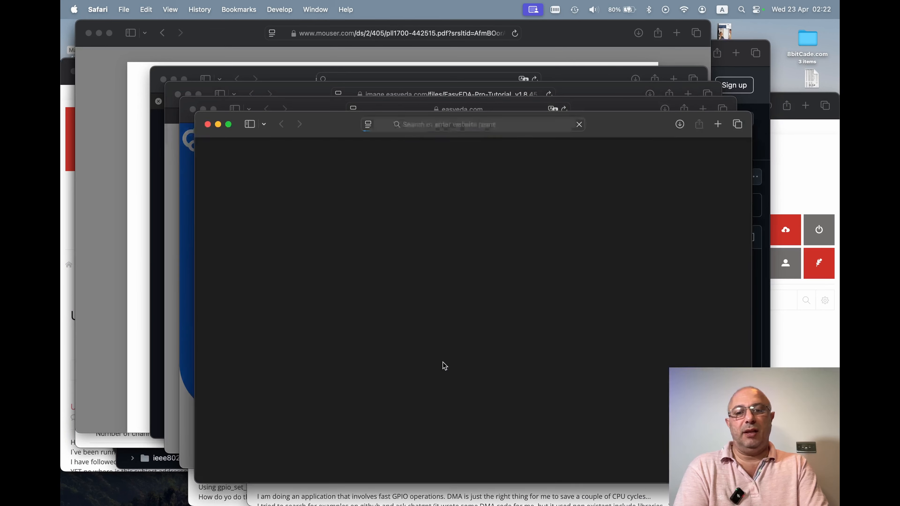
click(470, 341)
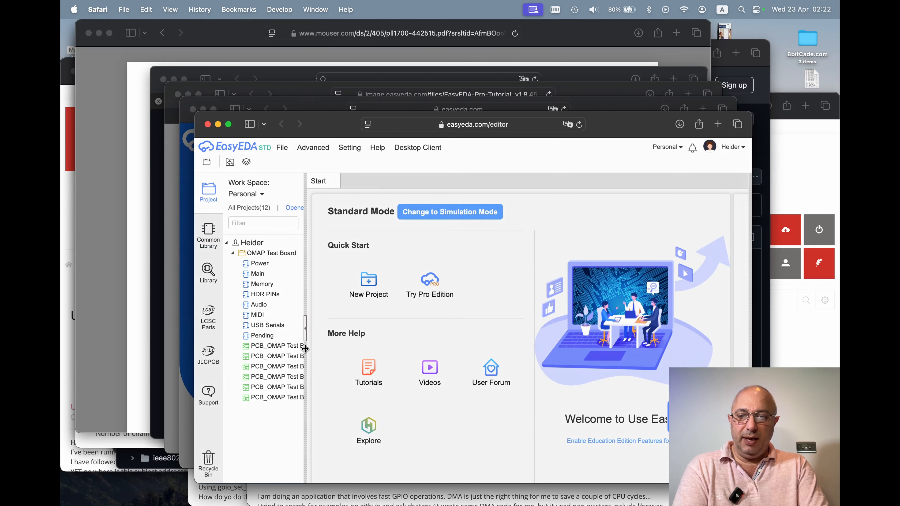
Widen the project tree and open the OMAP Test Board's 3D Blank PCB layout.
drag(305, 347, 353, 347)
click(331, 349)
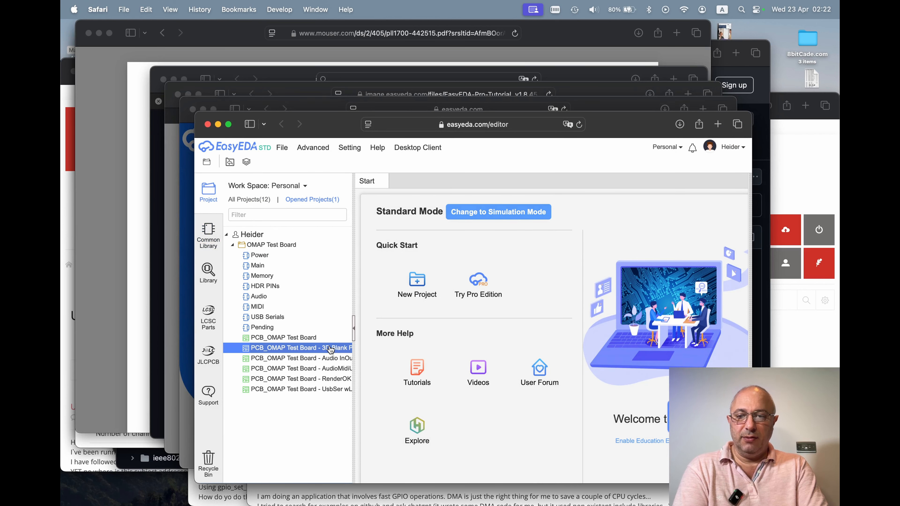
double_click(317, 351)
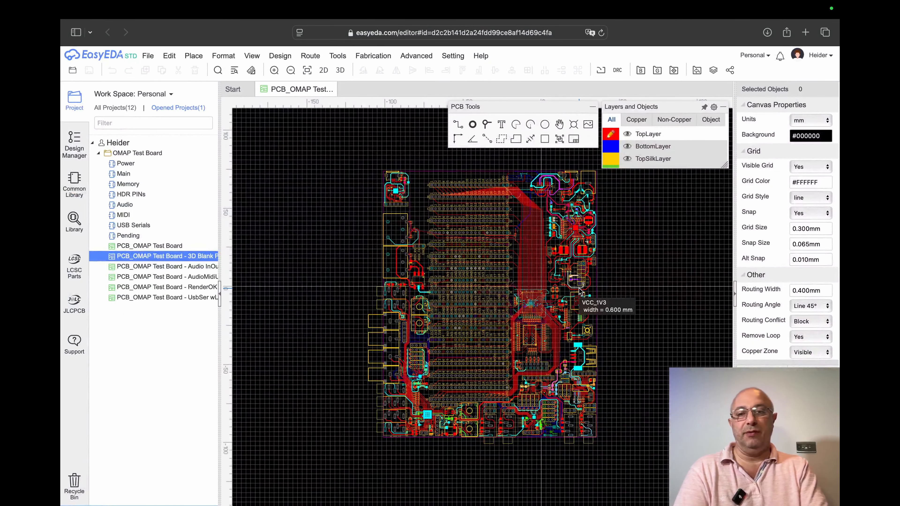
Inspect the OMAP Test Board in the 3D view from different angles, and close that view.
click(252, 56)
click(260, 81)
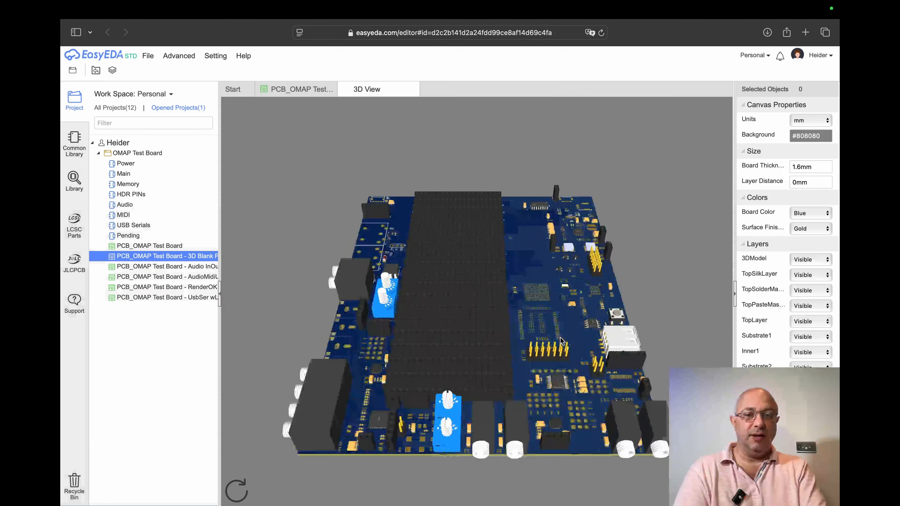
drag(490, 299, 473, 405)
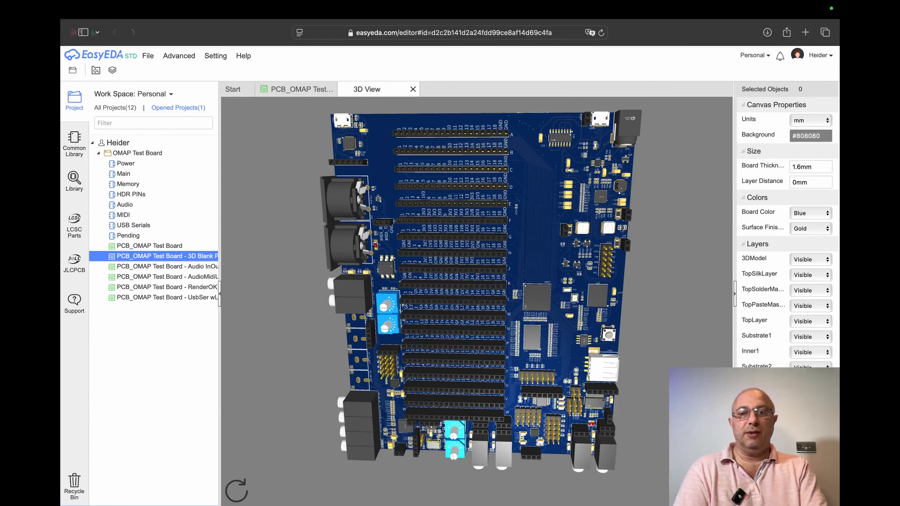
mouse_move(110, 28)
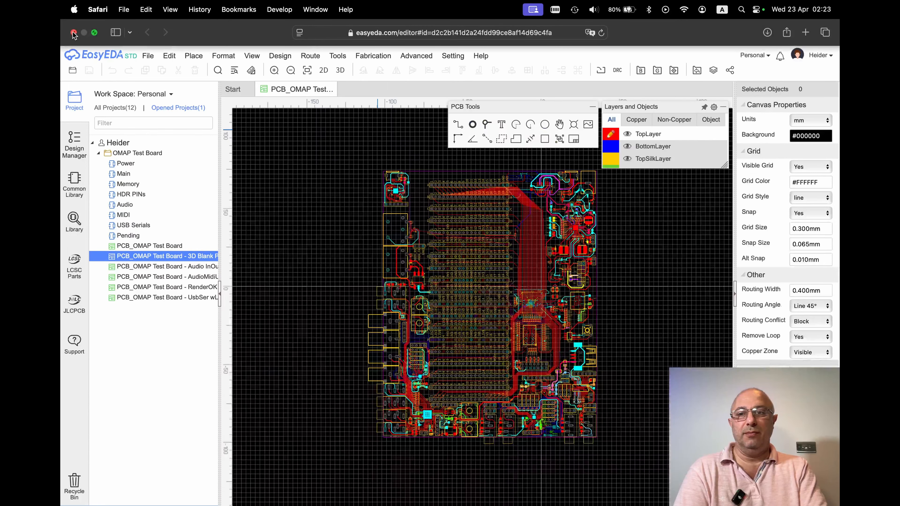
Close the EasyEDA browser windows and open the OMAP Test Board's 3D Blank Problem PCB in the EasyEDA desktop app.
click(74, 33)
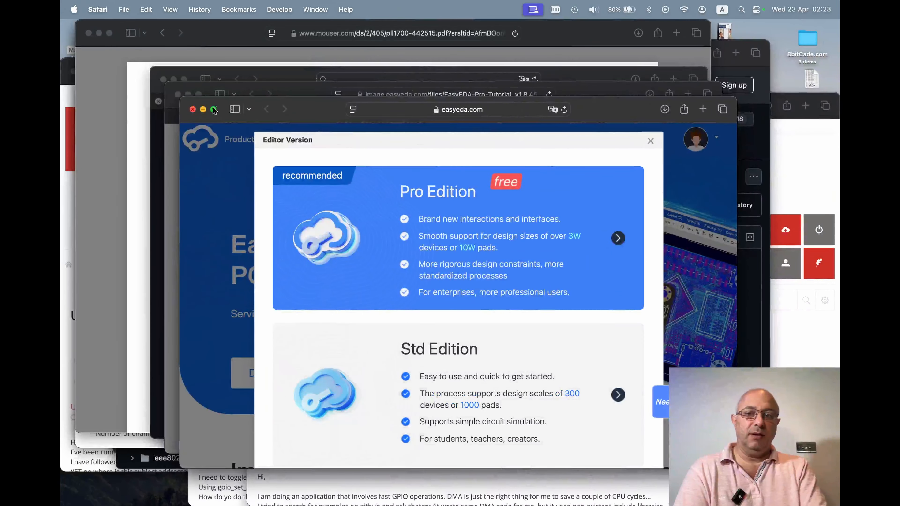
click(193, 109)
key(F4)
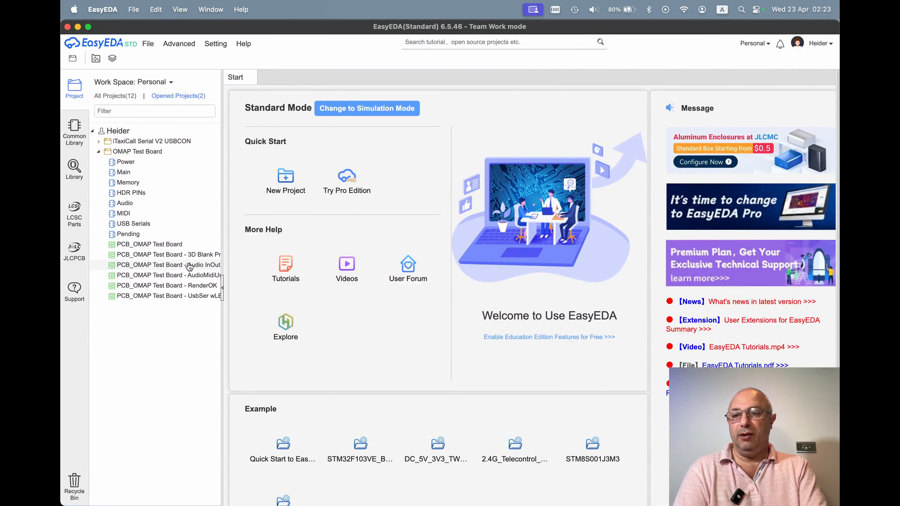
double_click(187, 256)
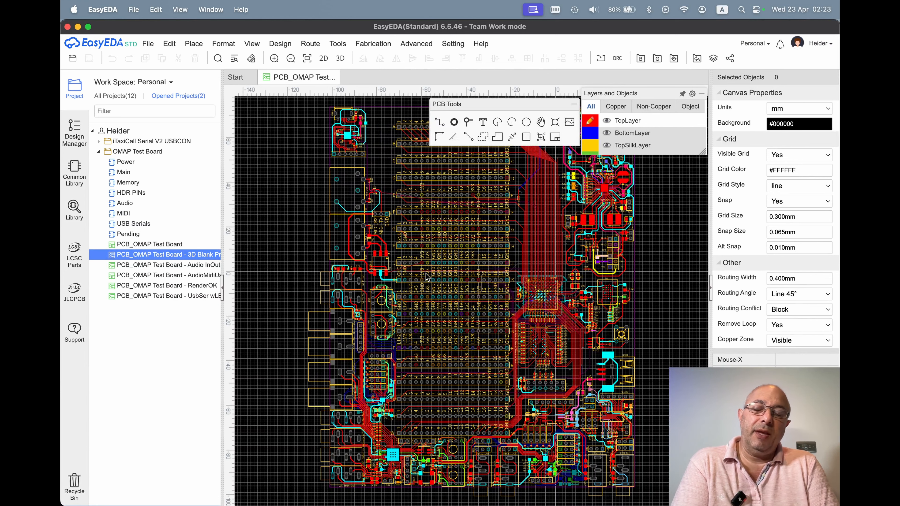
click(157, 247)
right_click(166, 245)
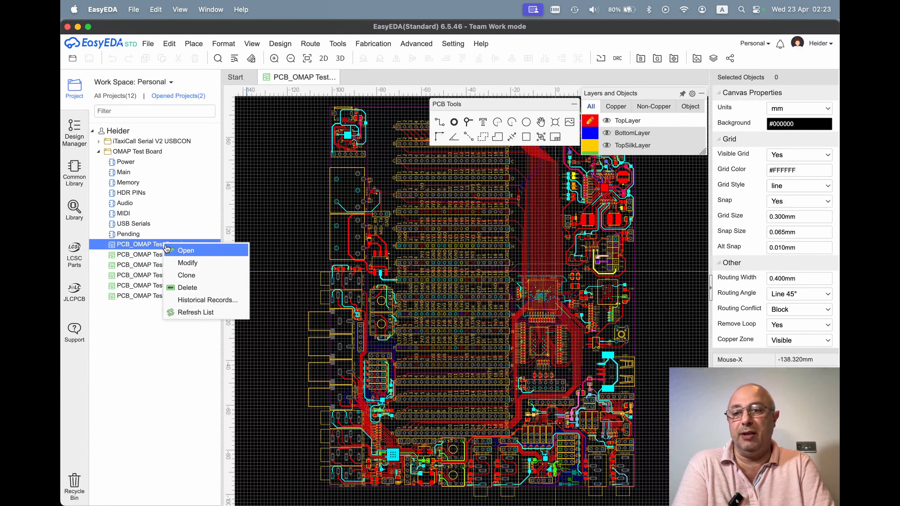
click(207, 276)
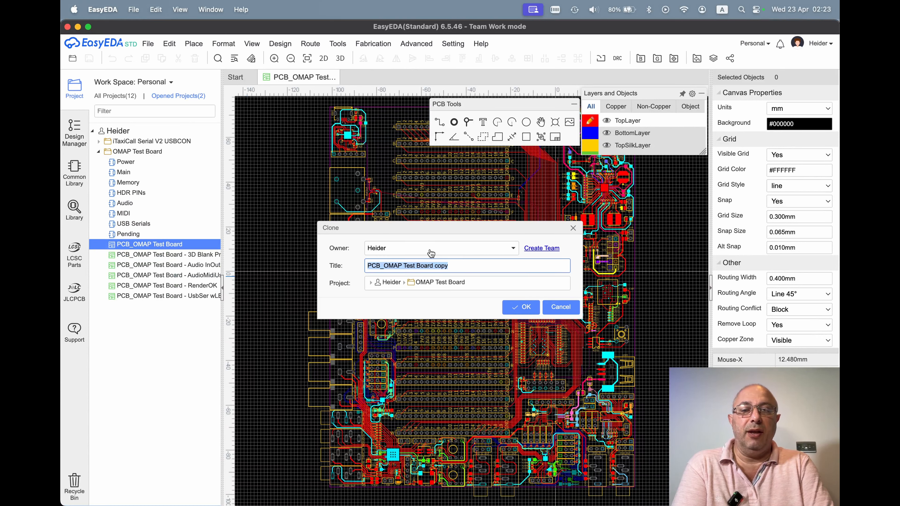
click(567, 308)
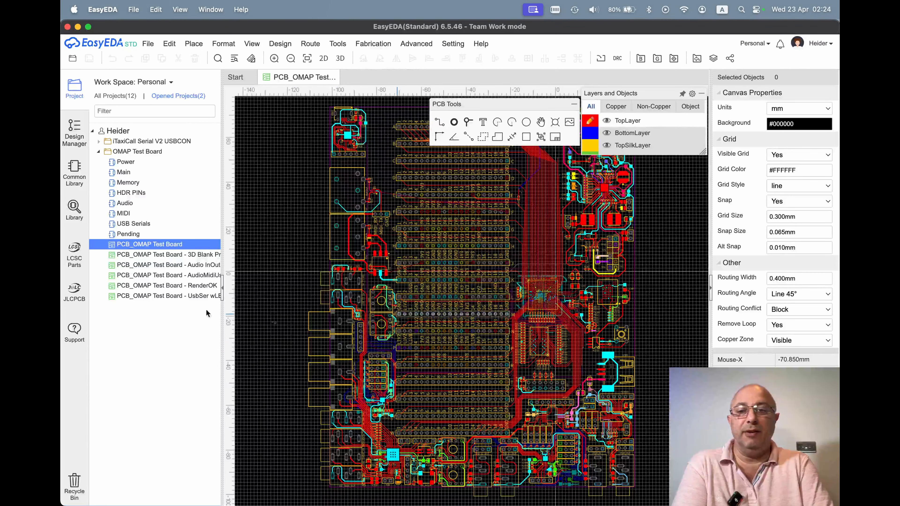
Select the OMAP Test Board's 3D Blank Problem PCB in the project tree and read its full name.
click(163, 255)
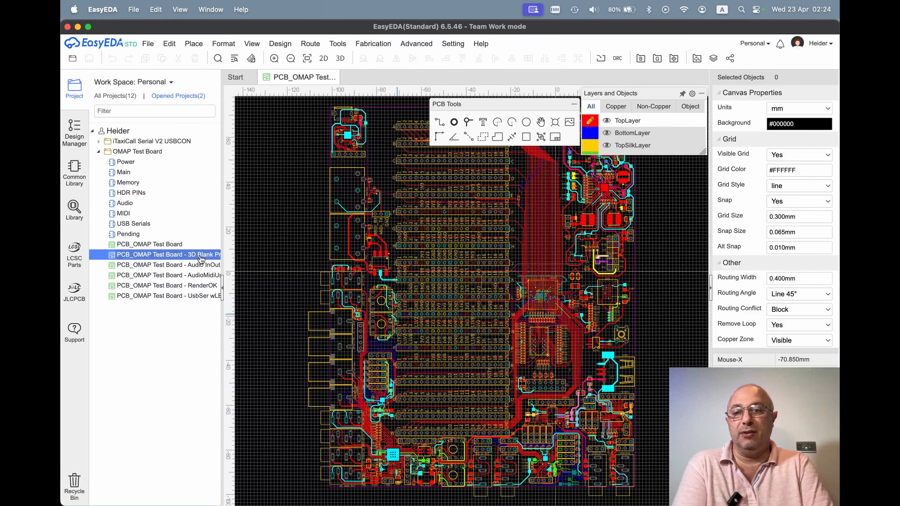
scroll(201, 259, right, 2)
scroll(201, 260, left, 3)
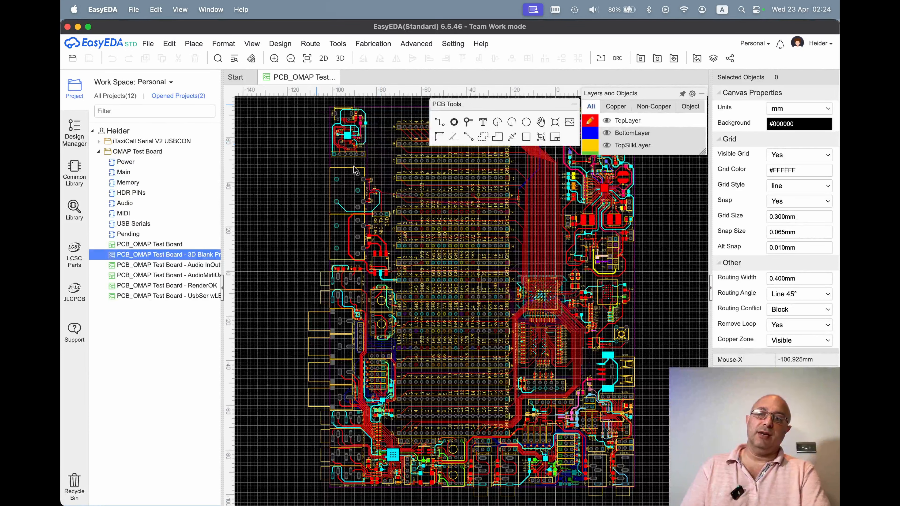
Undo the trial move of component U4, and delete the components and tracks along the upper part of the board's left side.
click(371, 246)
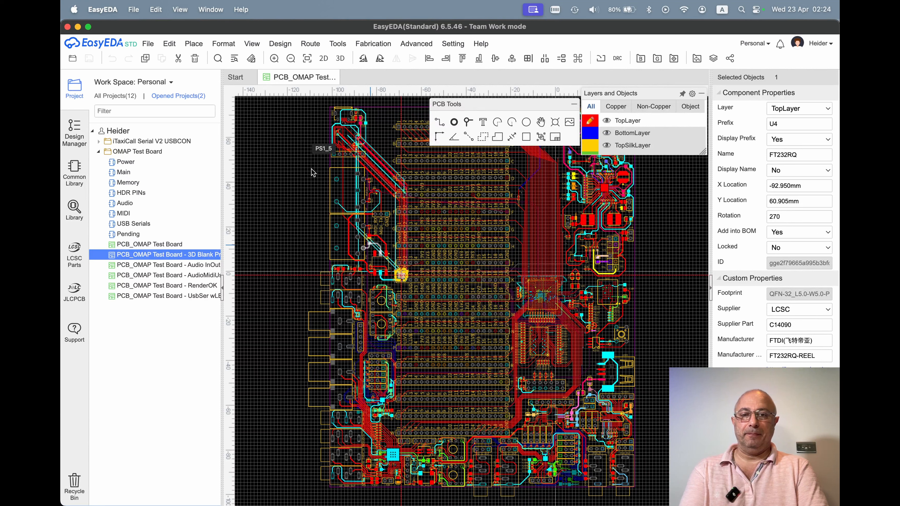
key(super+z)
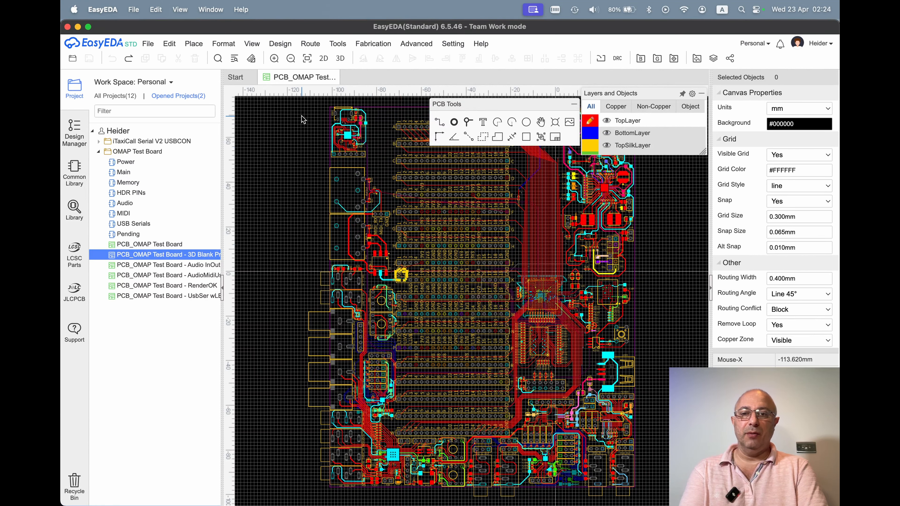
drag(314, 105, 409, 412)
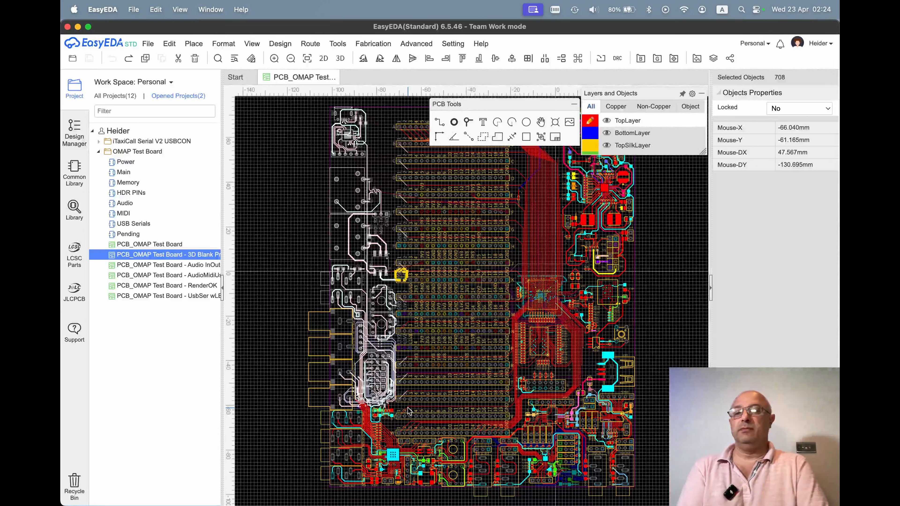
key(Delete)
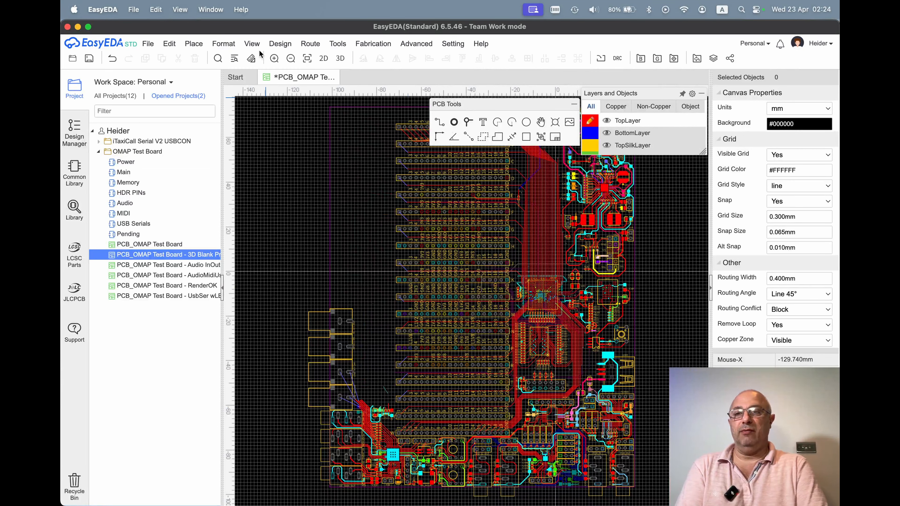
Inspect the board with its cleared left side in the 3D view, and close that view.
click(252, 44)
click(264, 69)
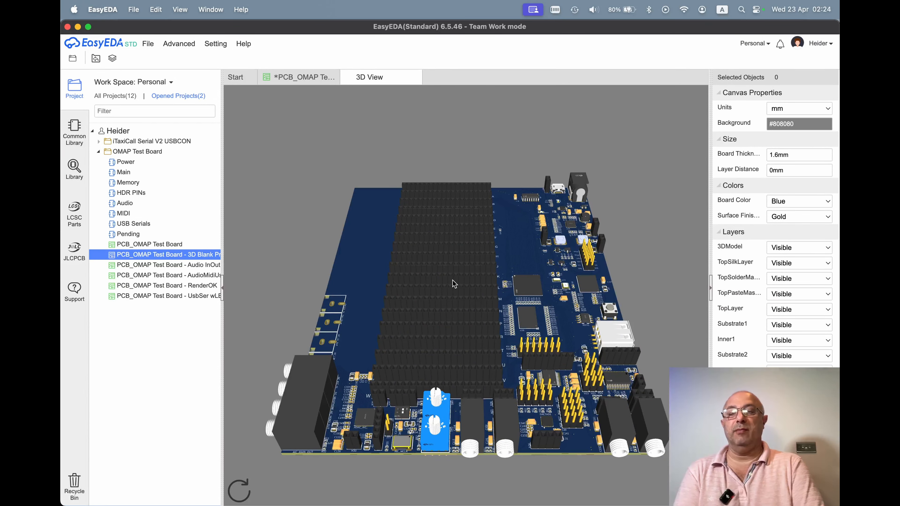
drag(454, 283, 425, 387)
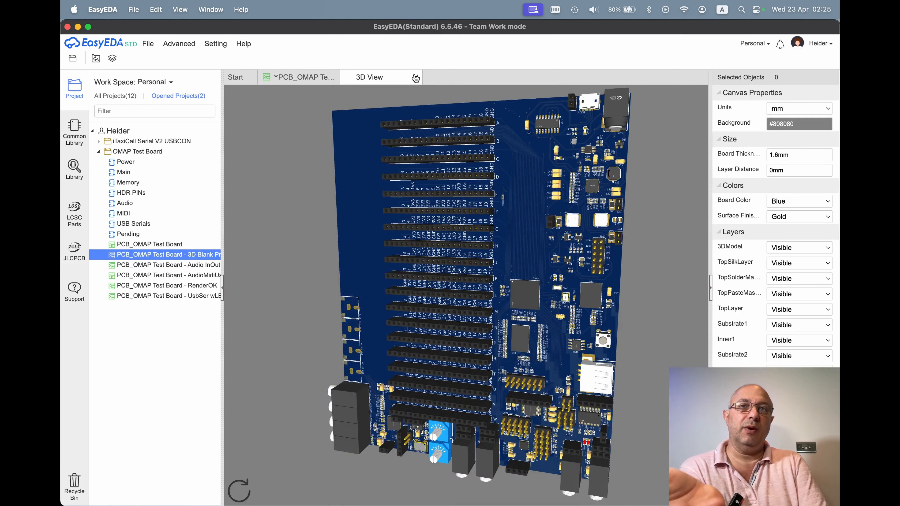
click(415, 78)
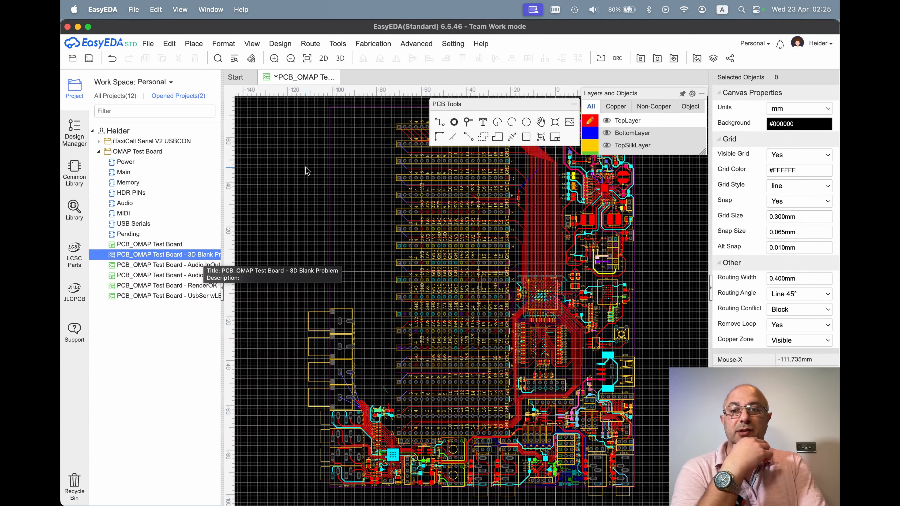
Undo the deletion of the components and tracks on the board's left side.
click(114, 61)
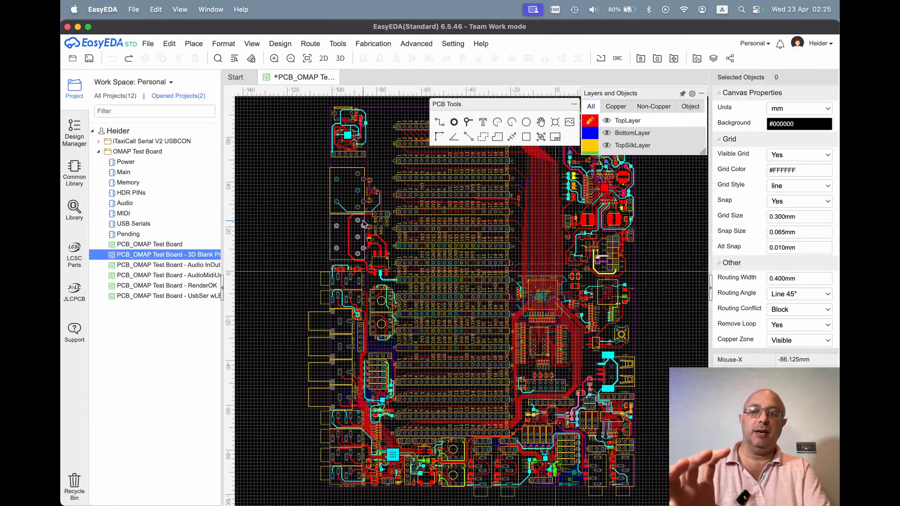
drag(317, 104, 289, 190)
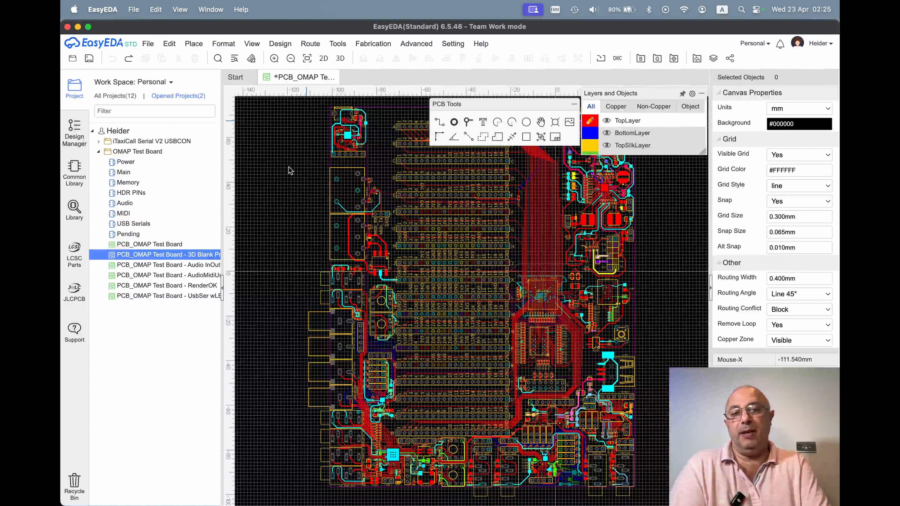
Make TopSilkLayer the active layer and hide TopLayer and BottomLayer to isolate the pin headers' silkscreen labels.
scroll(290, 170, up, 5)
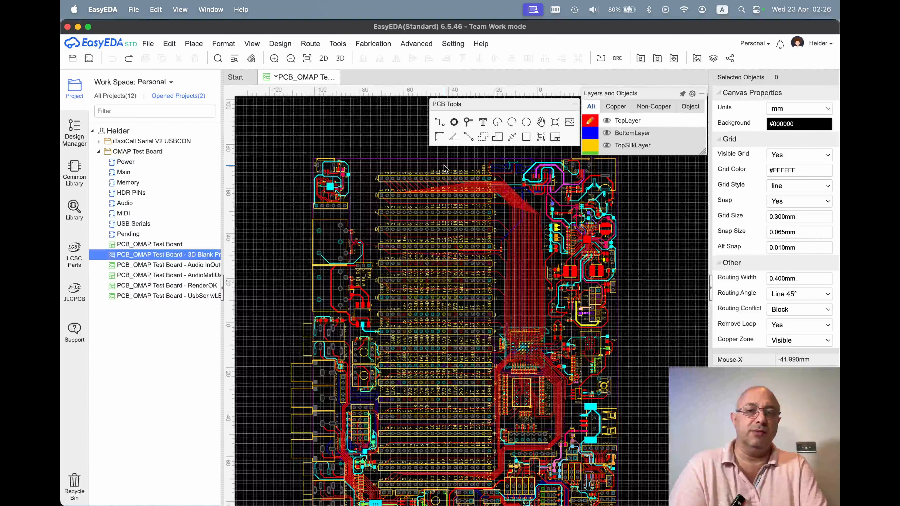
scroll(444, 170, up, 5)
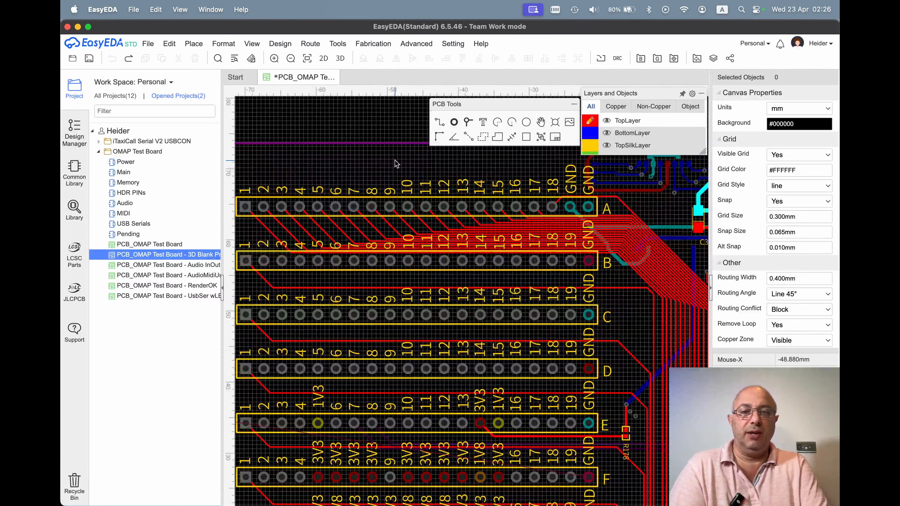
scroll(395, 164, left, 4)
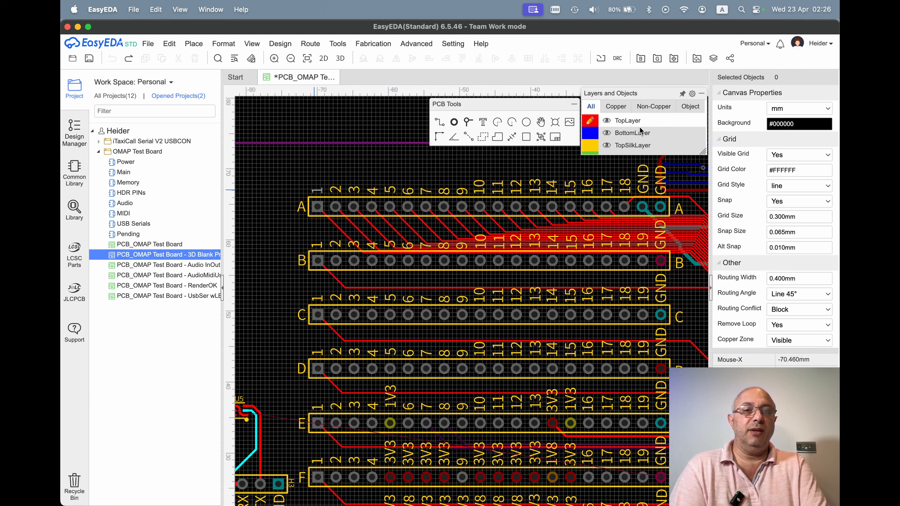
mouse_move(638, 155)
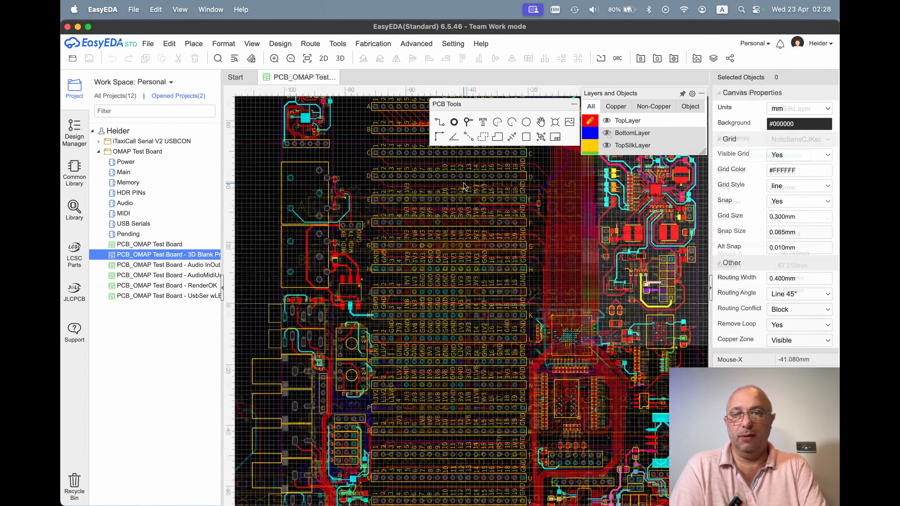
scroll(465, 186, up, 2)
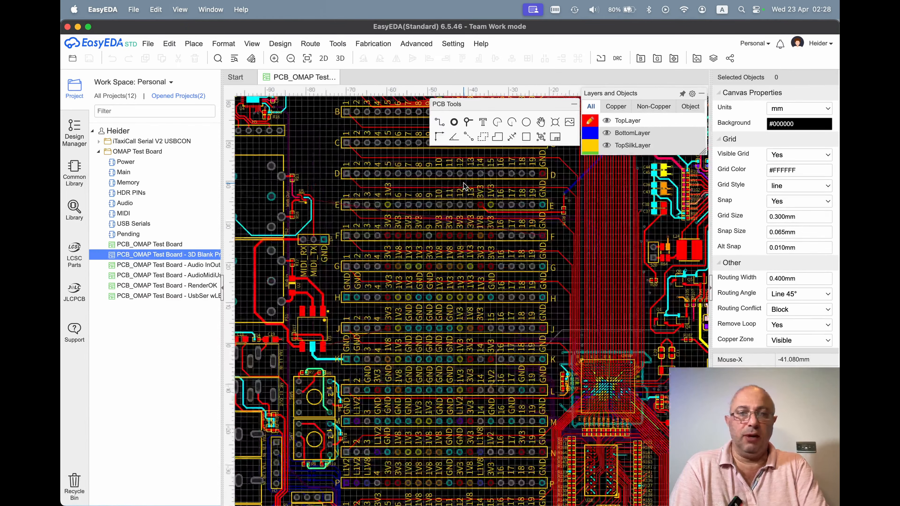
scroll(465, 185, up, 3)
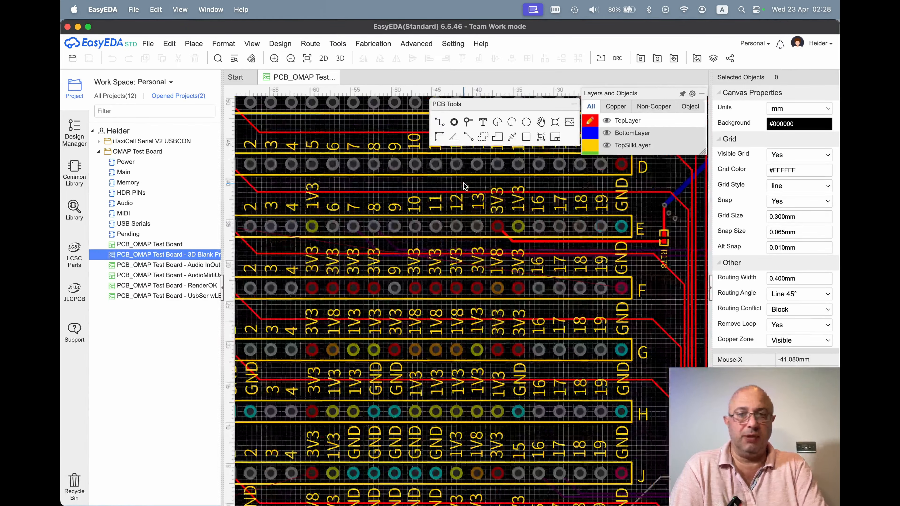
mouse_move(589, 125)
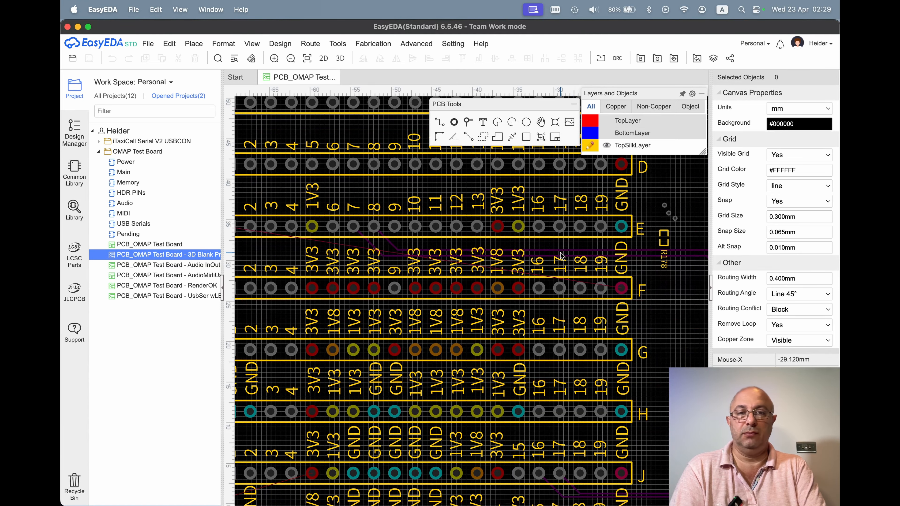
Delete the silkscreen pin labels above header rows G, E and F.
scroll(564, 258, down, 3)
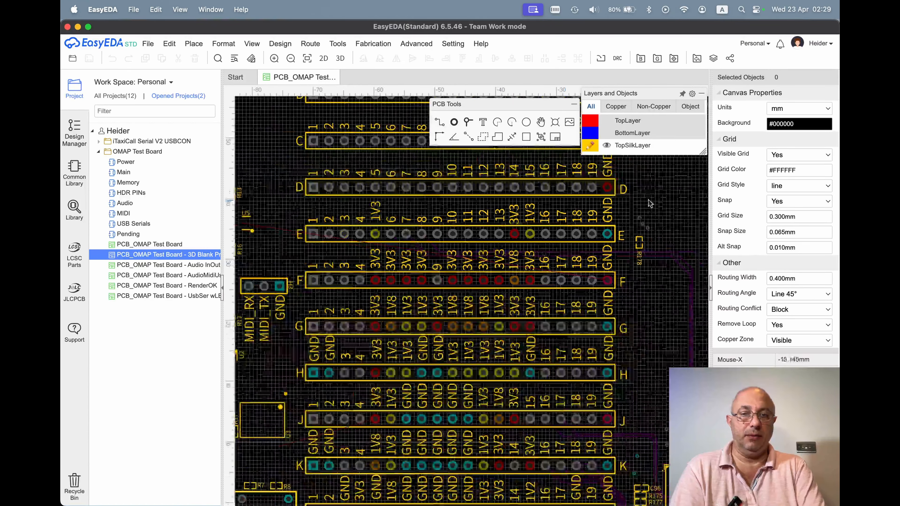
drag(663, 286, 679, 316)
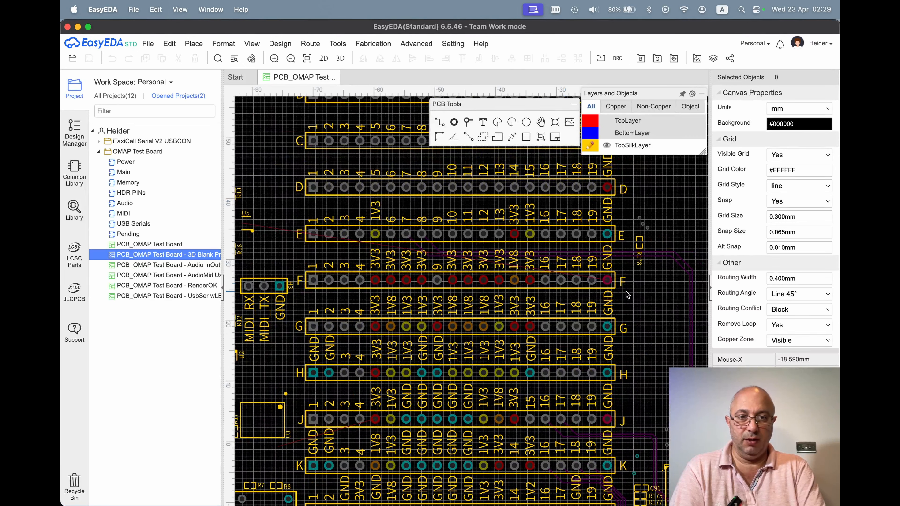
drag(626, 291, 299, 316)
key(Delete)
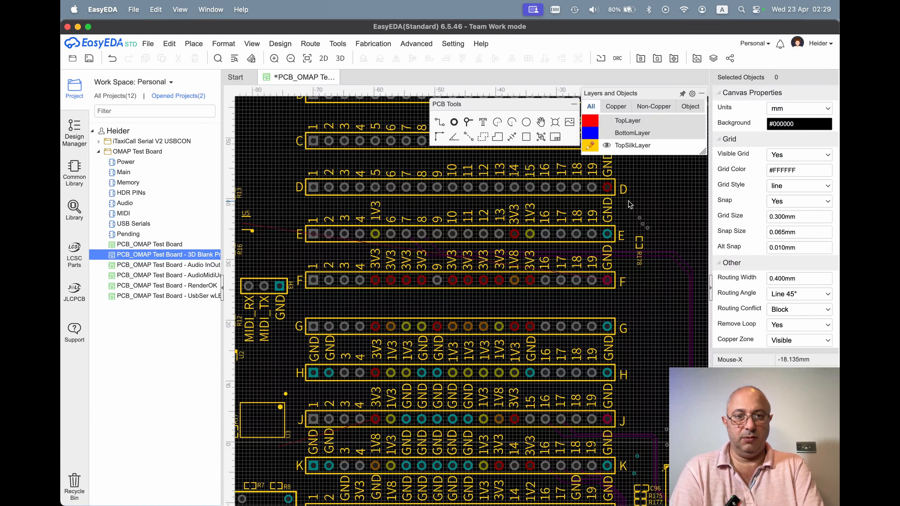
drag(628, 201, 301, 227)
key(Delete)
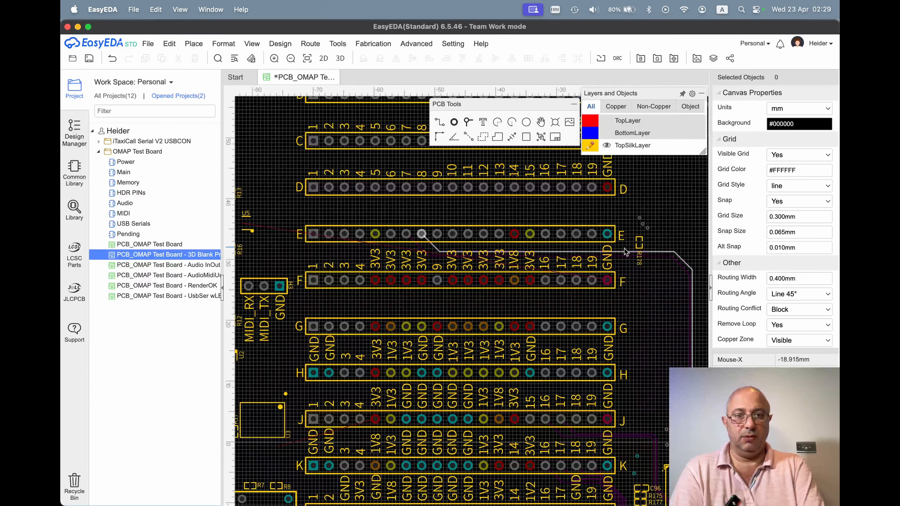
drag(294, 244, 623, 275)
key(Delete)
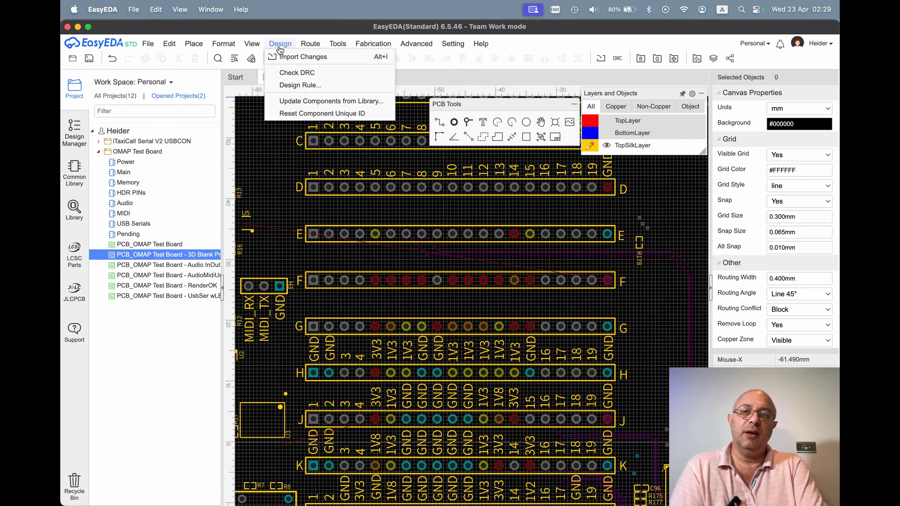
Inspect the header rows without pin labels in the 3D view from different angles, and close that view.
mouse_move(255, 46)
click(257, 70)
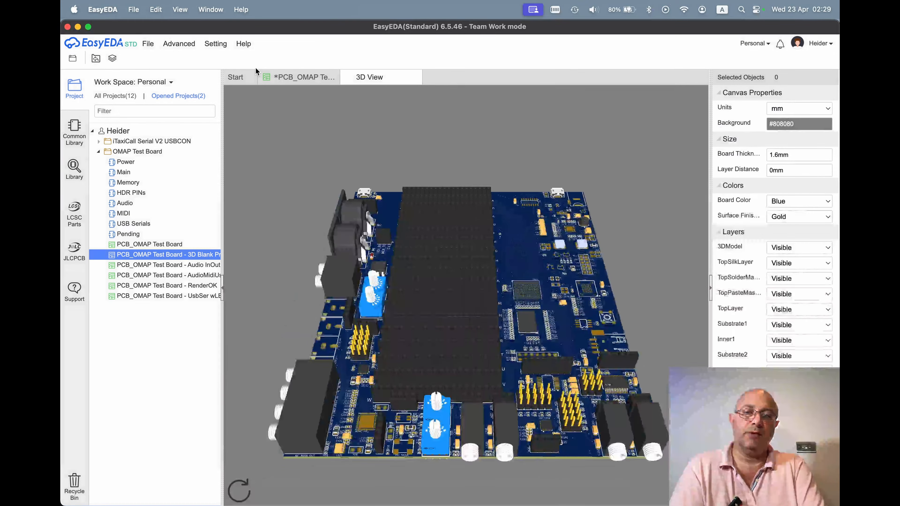
drag(476, 195, 439, 393)
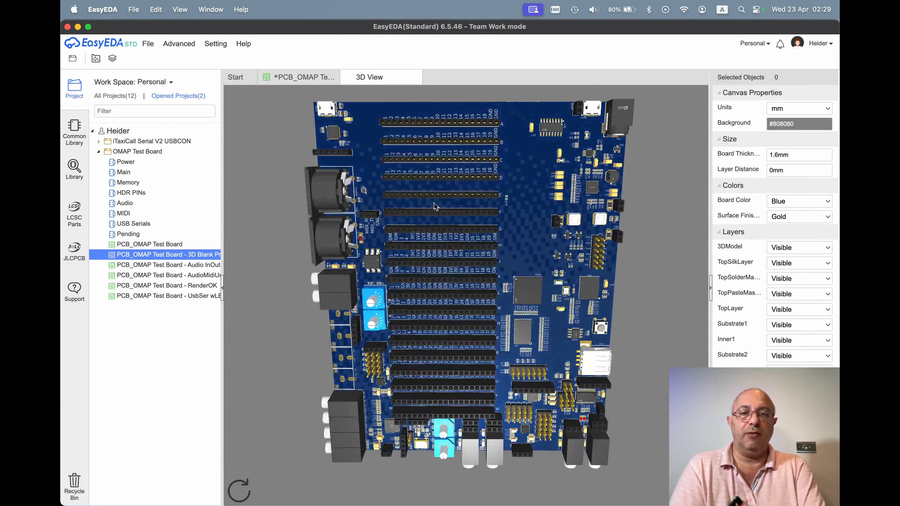
drag(407, 177, 342, 339)
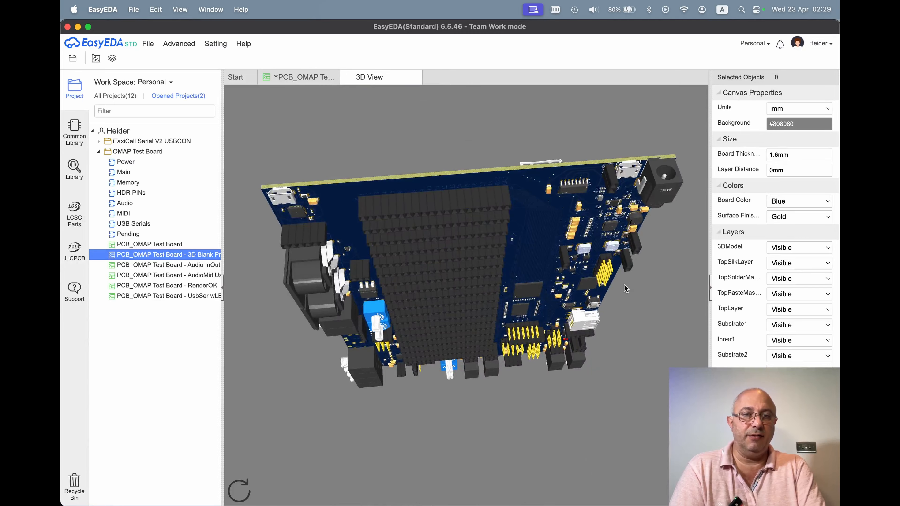
drag(548, 388, 519, 243)
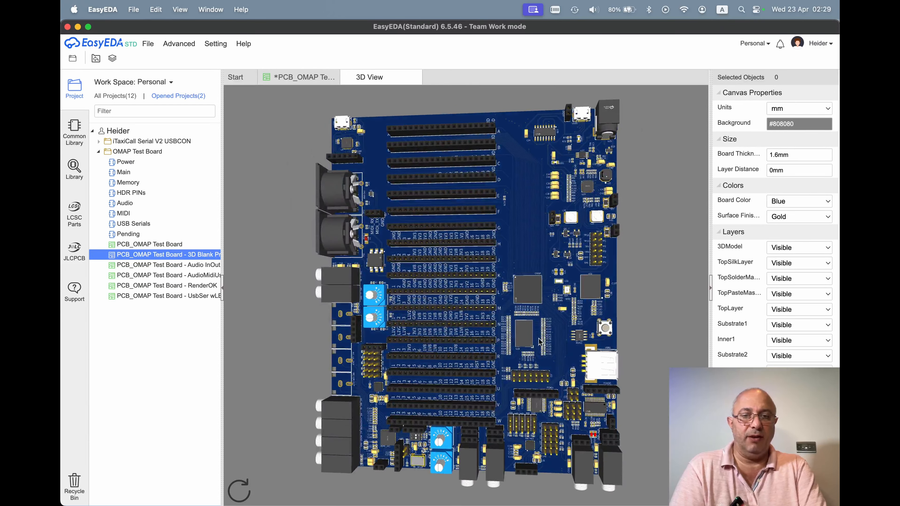
drag(450, 311, 463, 385)
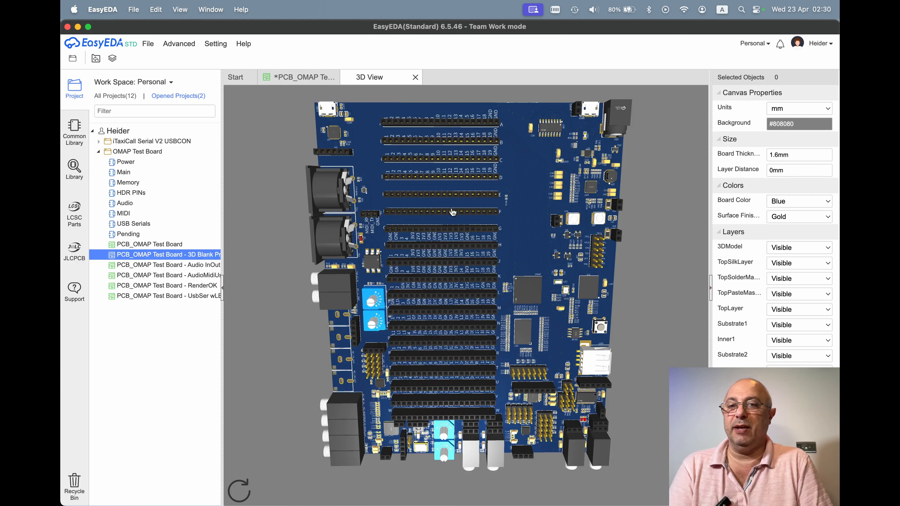
key(super+w)
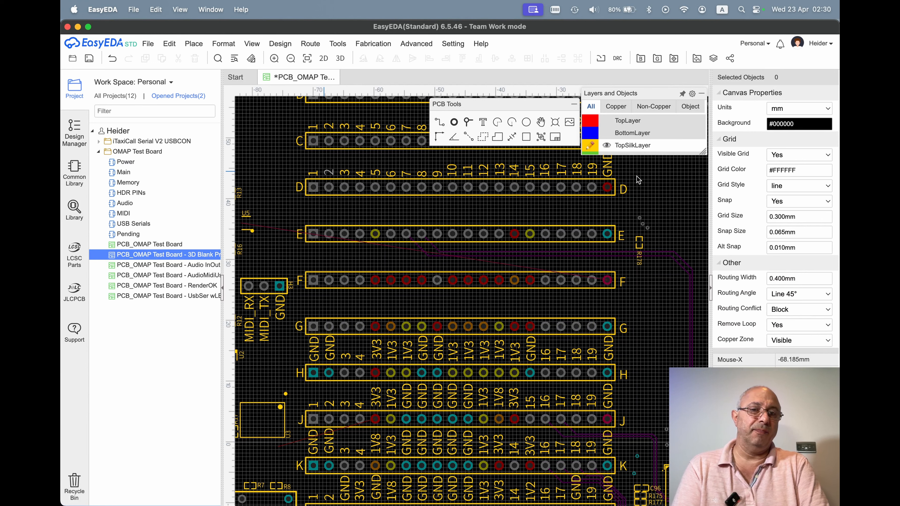
Place a silkscreen text rotated 90° beside header row D, in the free space before its first pin, and select it.
click(484, 123)
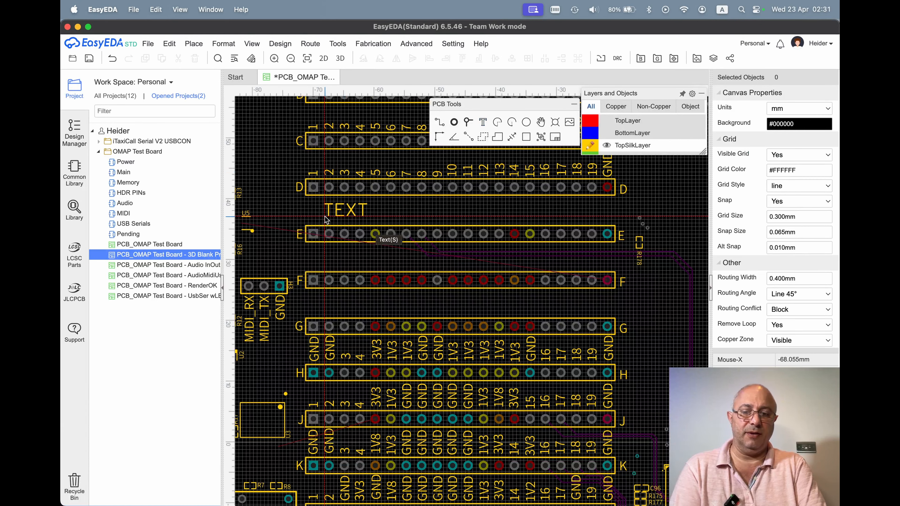
key(space)
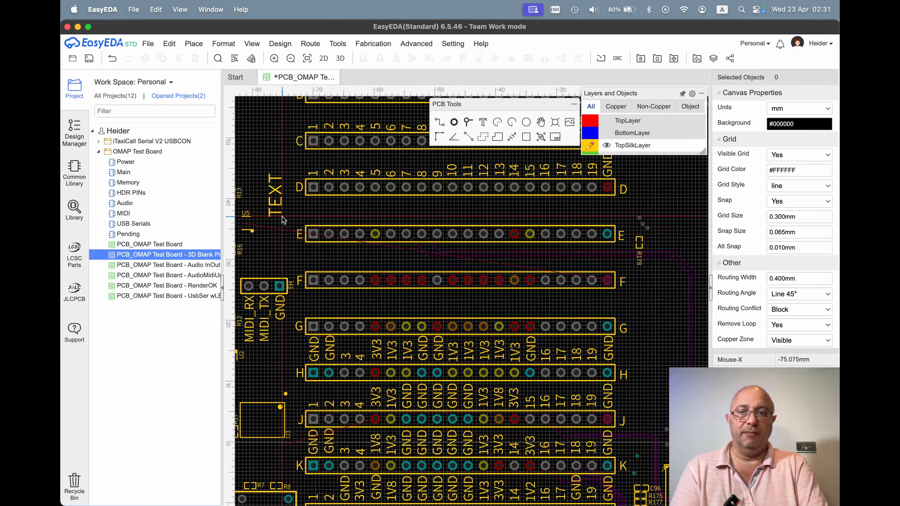
click(282, 216)
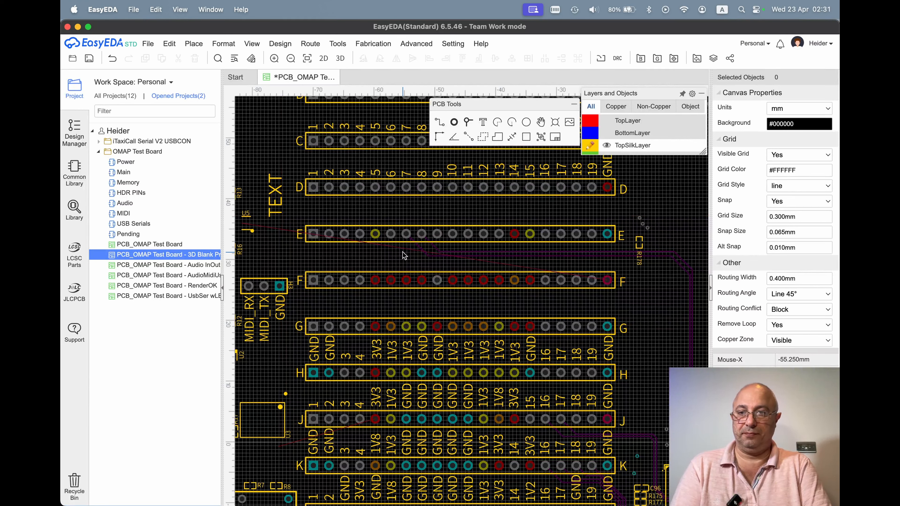
click(278, 210)
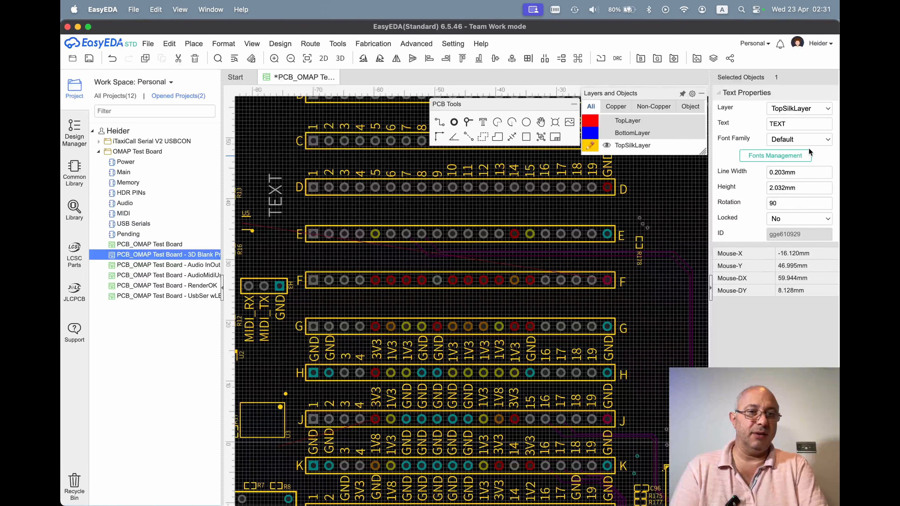
Try line widths of 0.3 mm and 0.1 mm on the new silkscreen text.
click(812, 177)
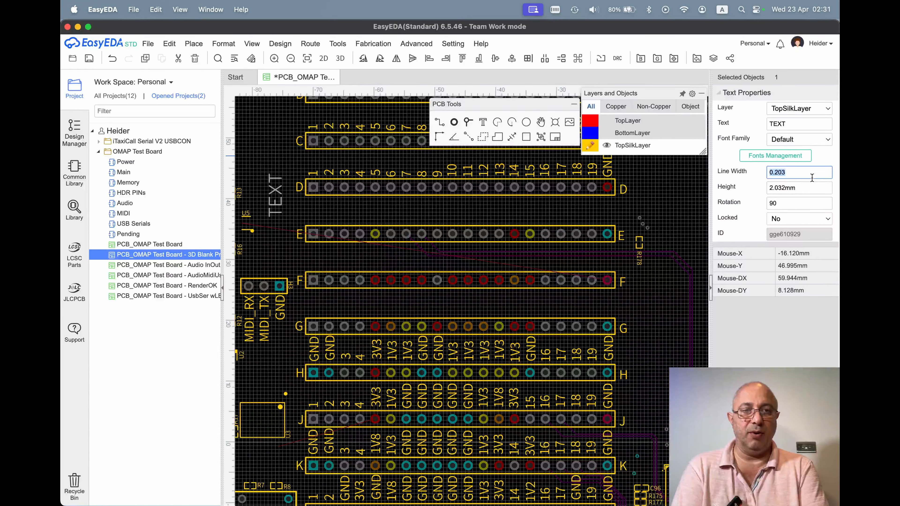
text(.3)
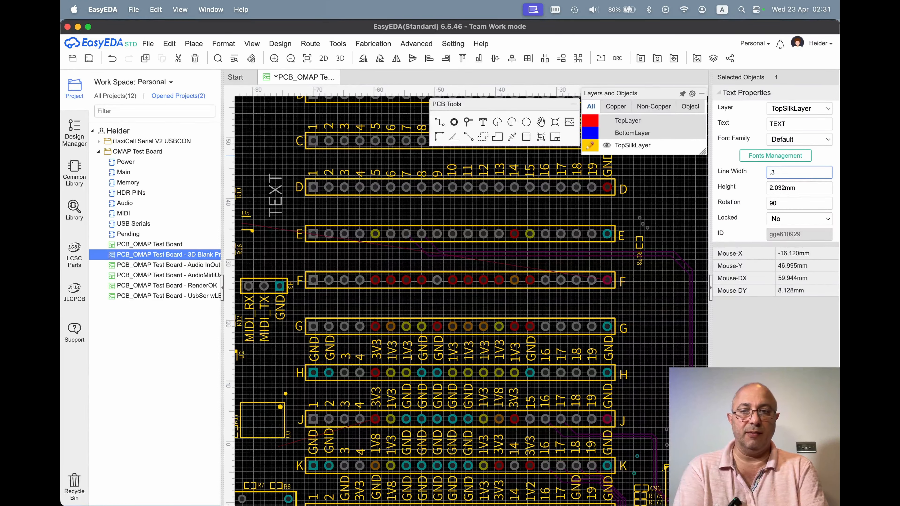
key(Return)
click(815, 167)
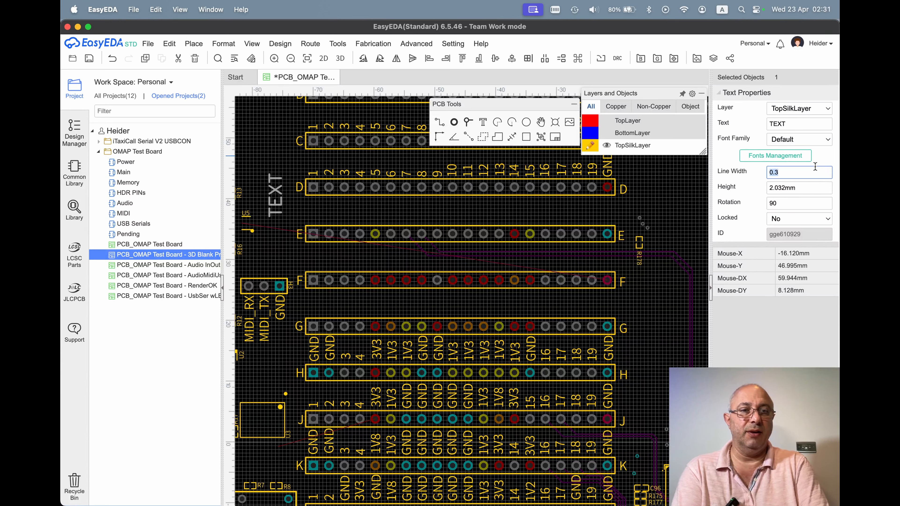
text(.1)
key(Return)
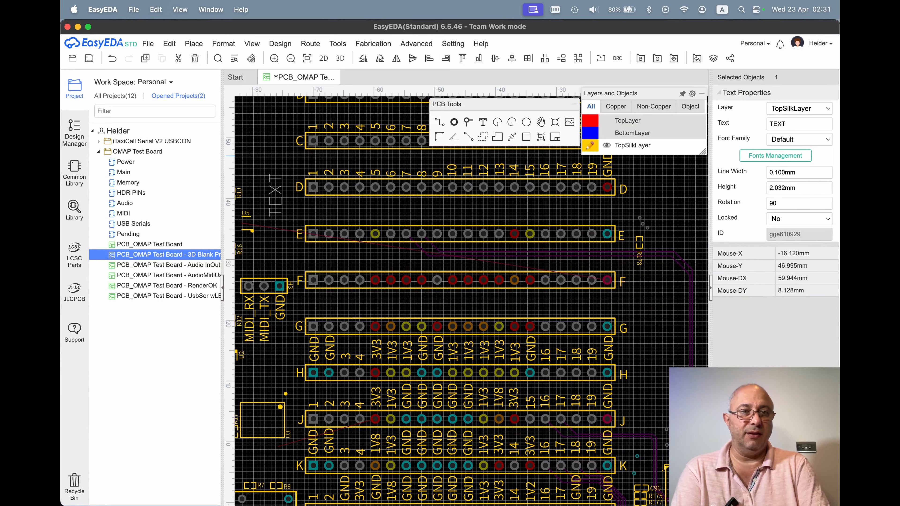
Set the silkscreen text's line width to 0.2 mm.
click(813, 170)
text(.2)
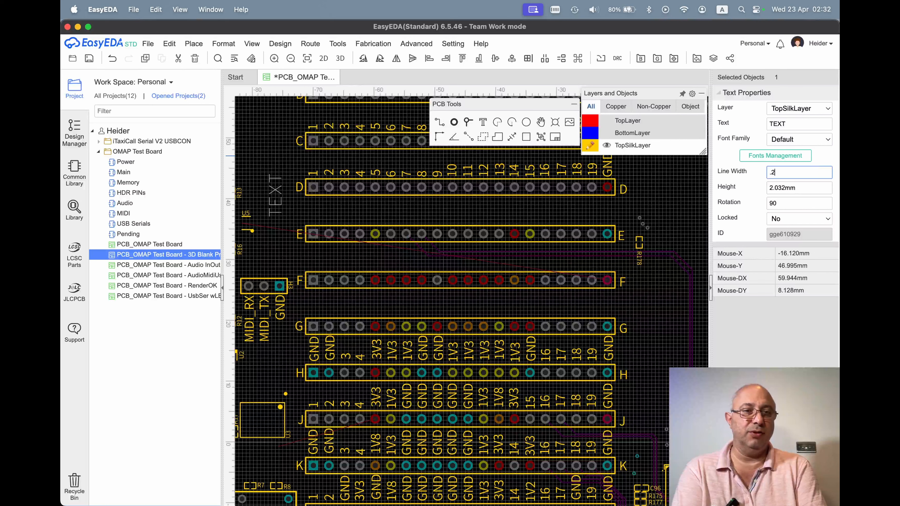
key(Return)
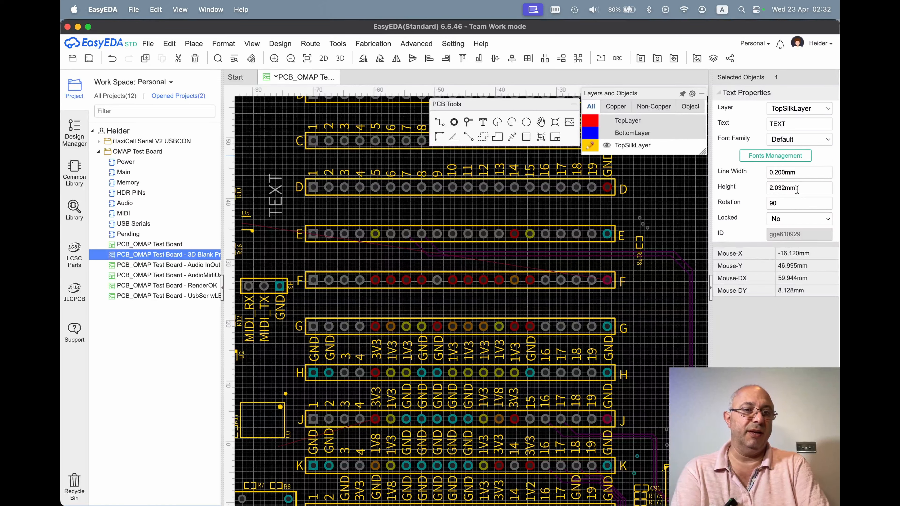
Try the NotoSansCJKsc-DemiLight font family on the text, and restore the Default font.
click(806, 188)
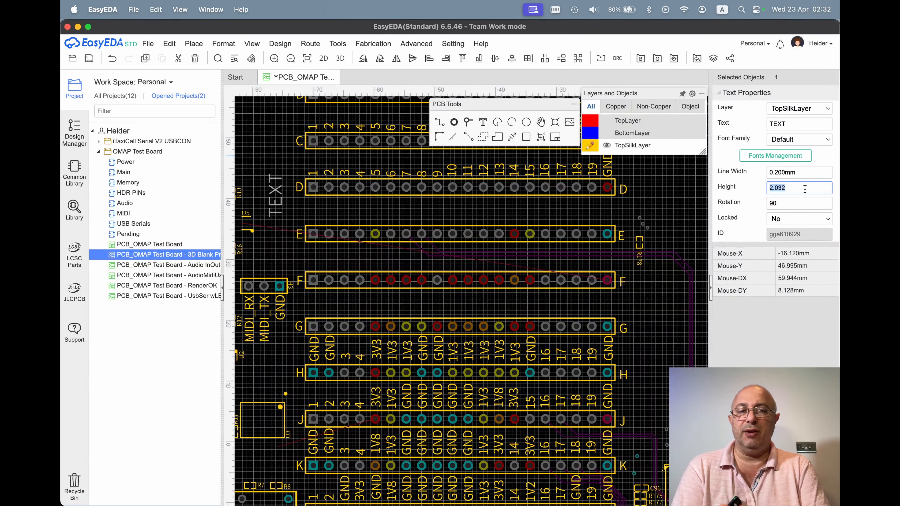
click(829, 142)
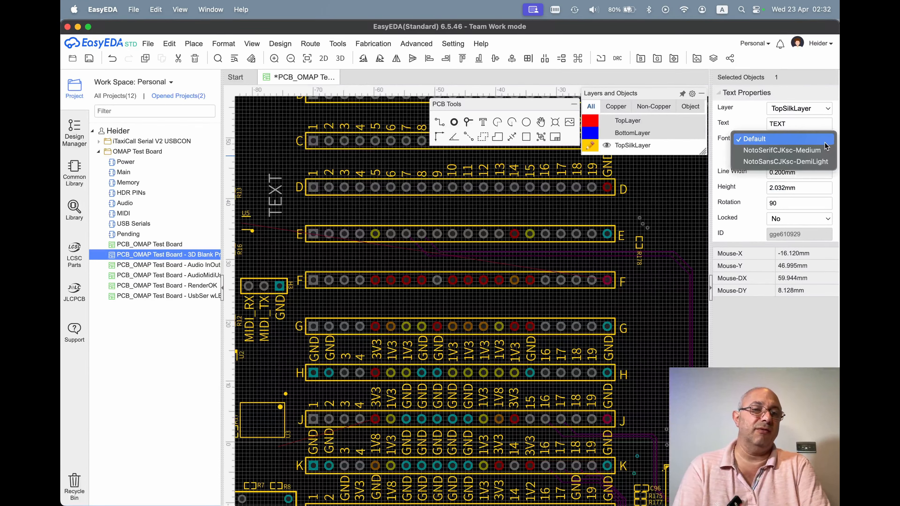
click(797, 162)
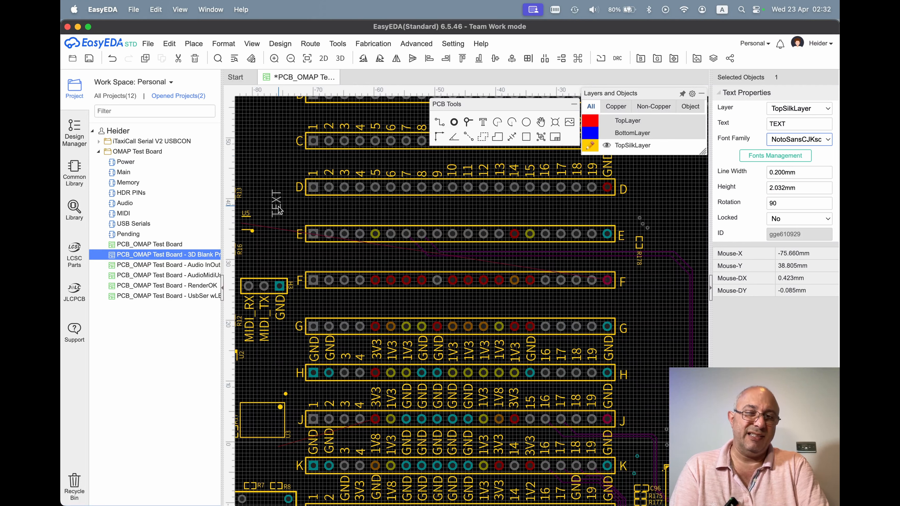
click(805, 140)
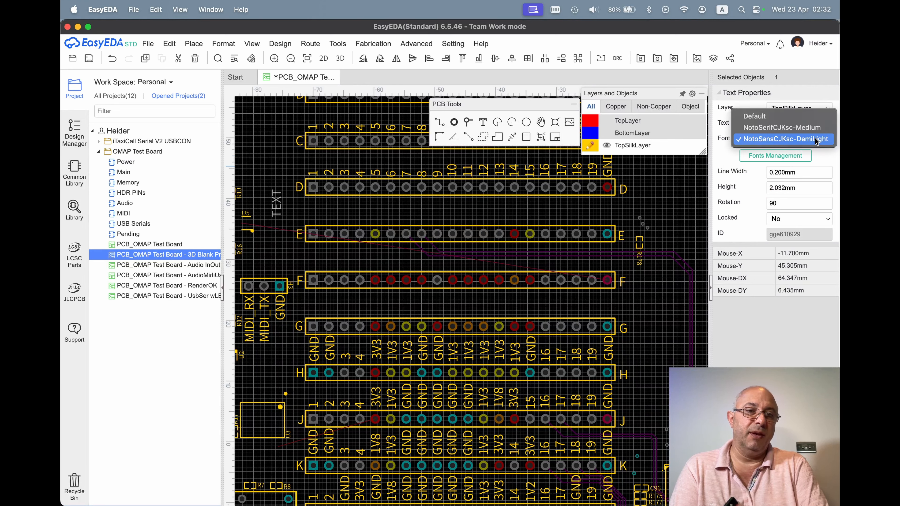
click(806, 116)
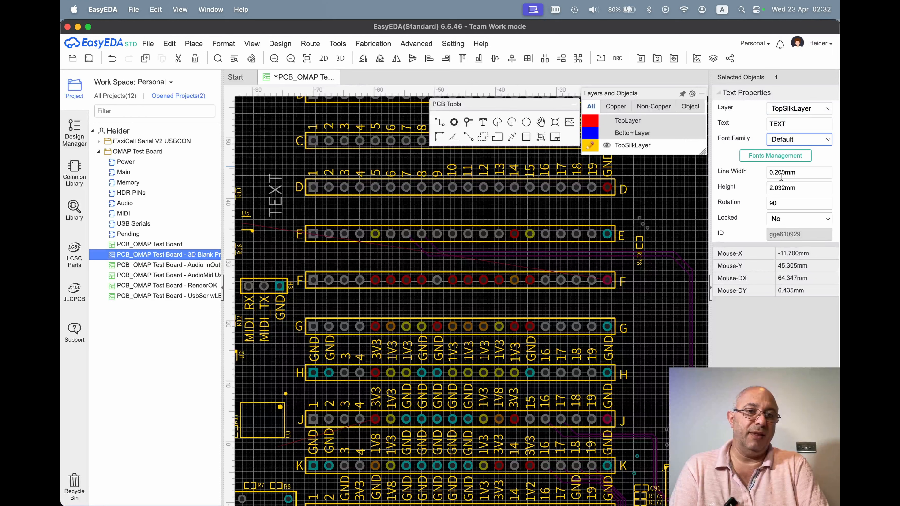
Set the text's height to 1 mm and move it above the first pin of header row E.
click(809, 188)
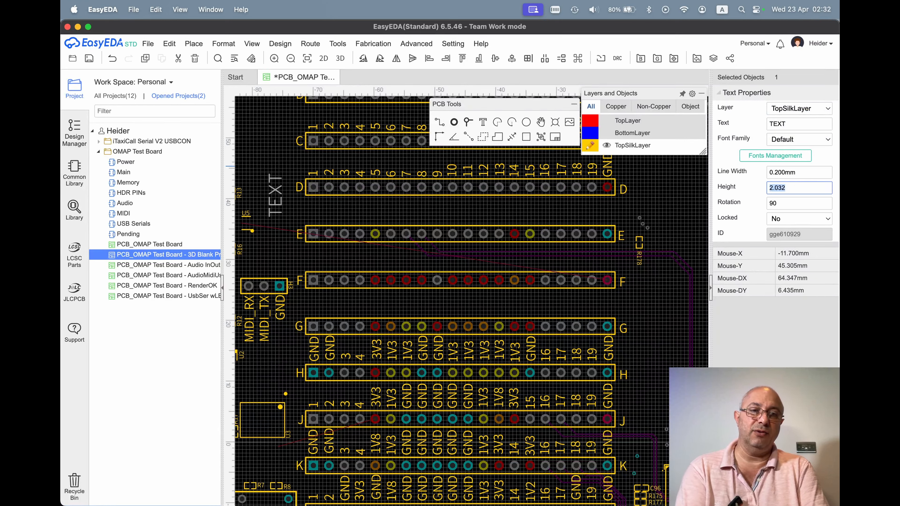
text(1)
key(Return)
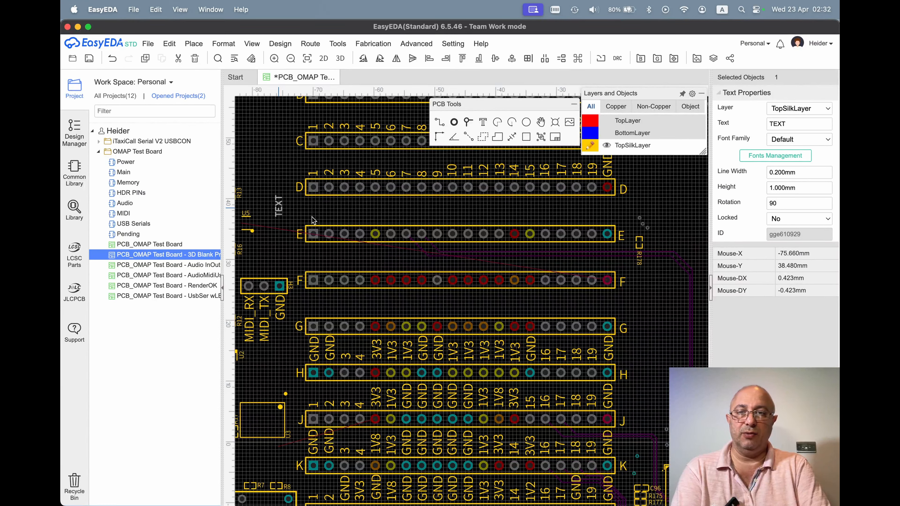
drag(311, 217, 314, 216)
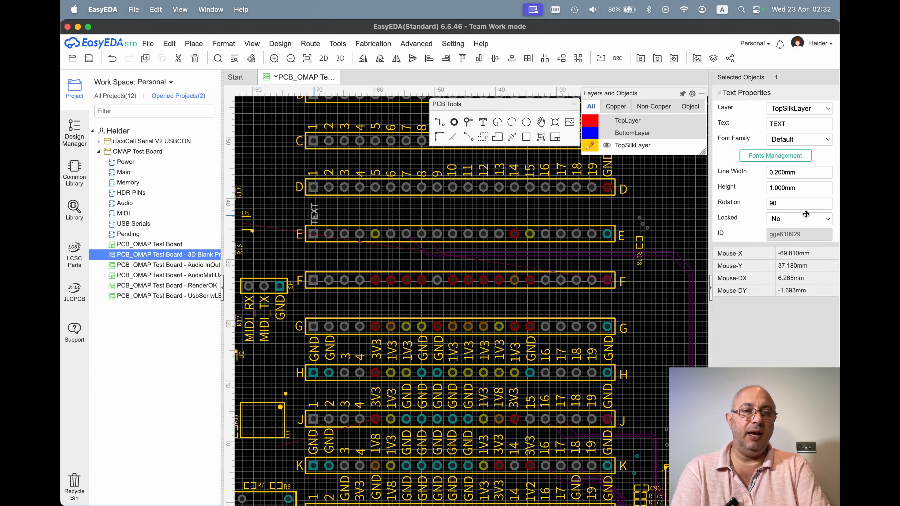
Try a text height of 1.6 mm, and settle on 1.5 mm.
click(814, 192)
text(1)
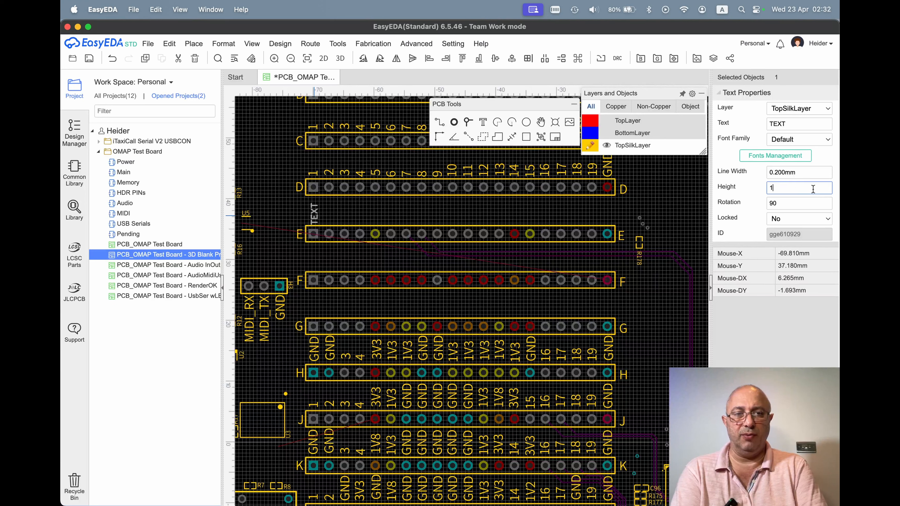
text(.6)
key(Return)
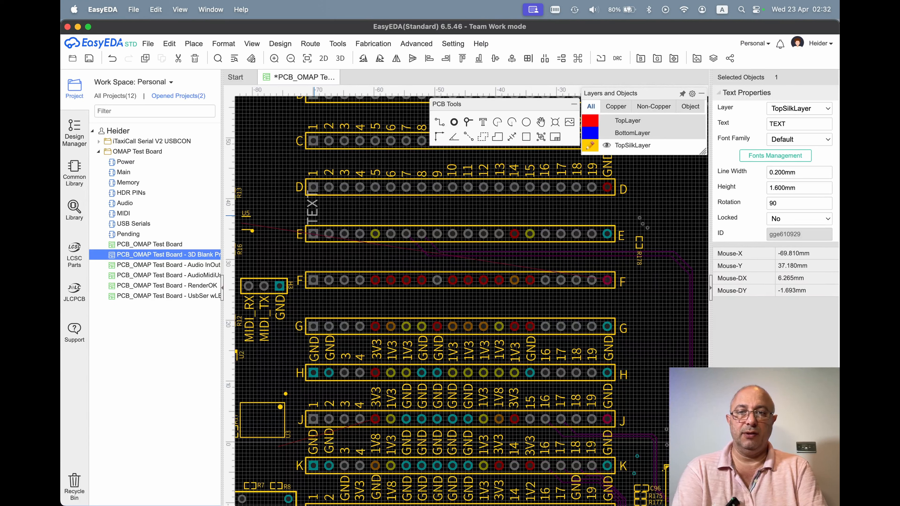
click(810, 187)
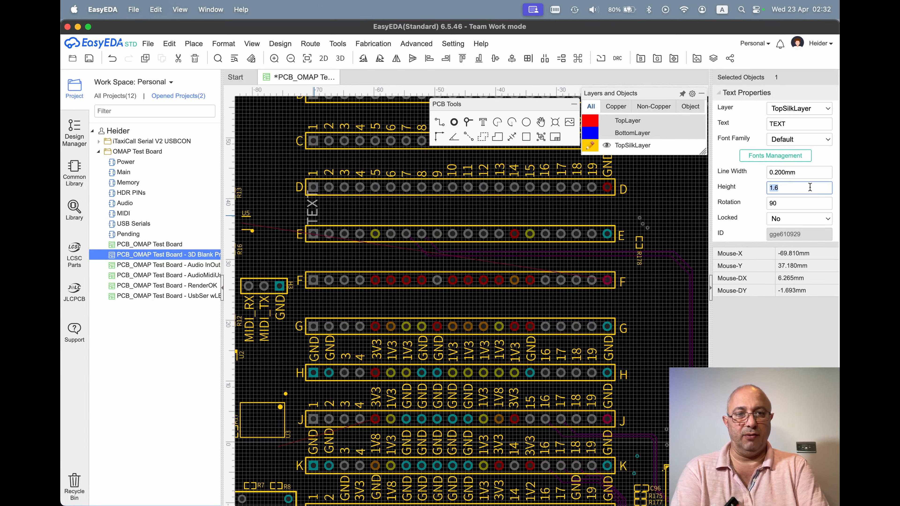
text(1.5)
key(Return)
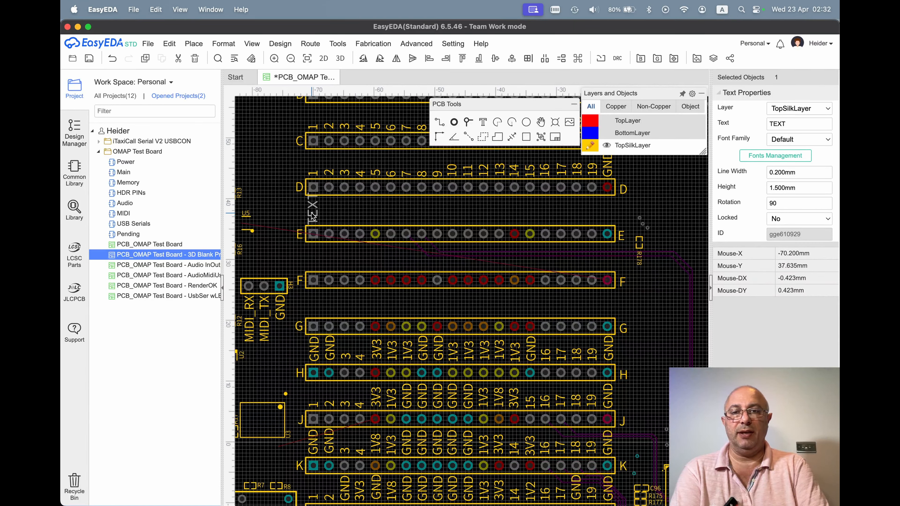
Replace the text's content with the multi-line string 1\n2\n3\n4\n5 to label the first five pins of header row E.
click(775, 127)
double_click(792, 126)
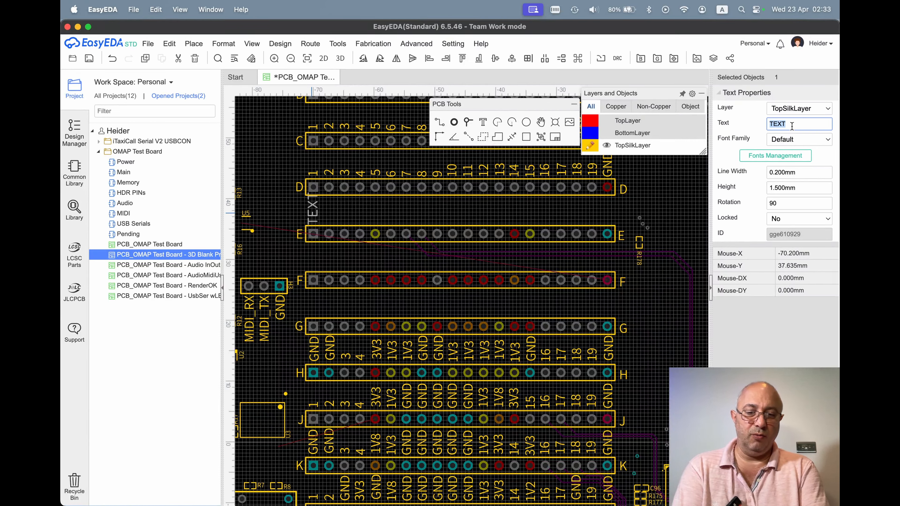
text(1)
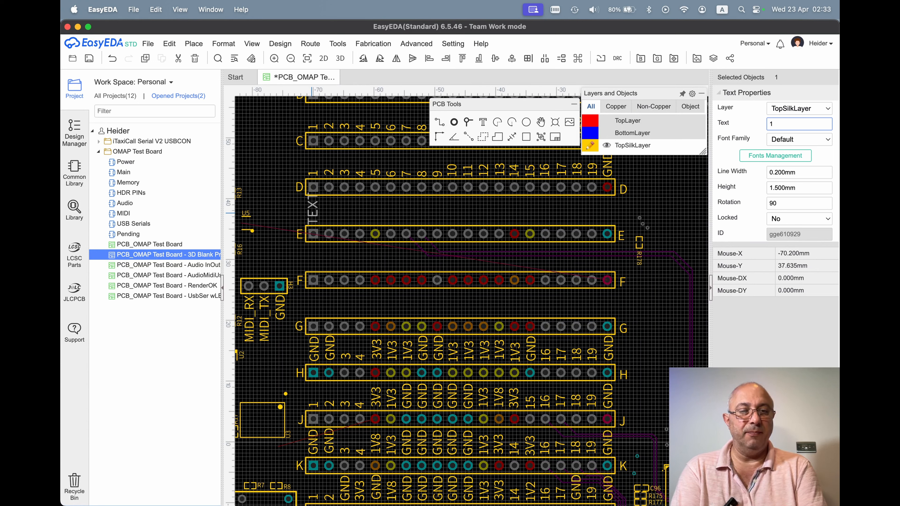
text(\n)
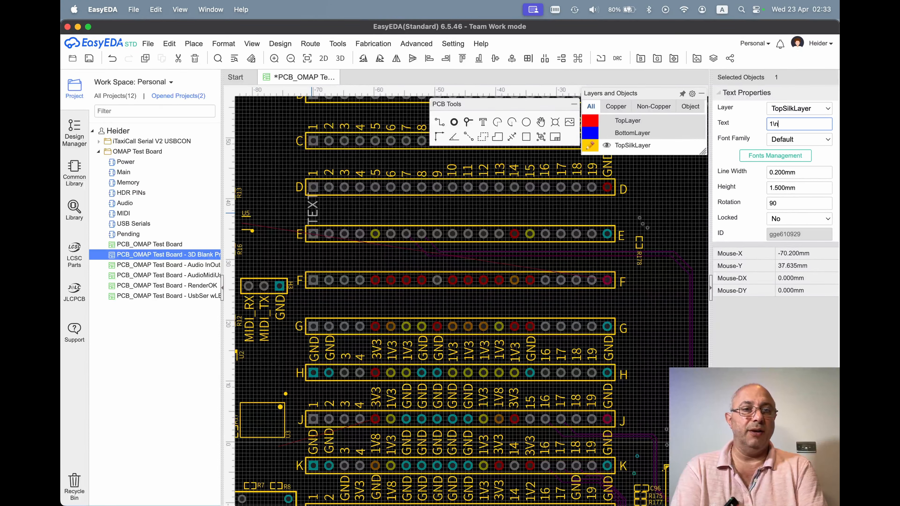
text(2\)
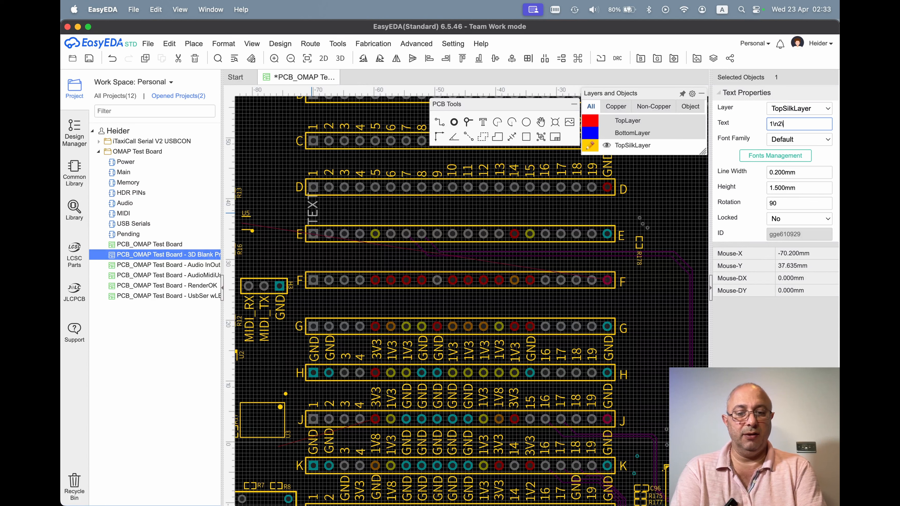
text(n3)
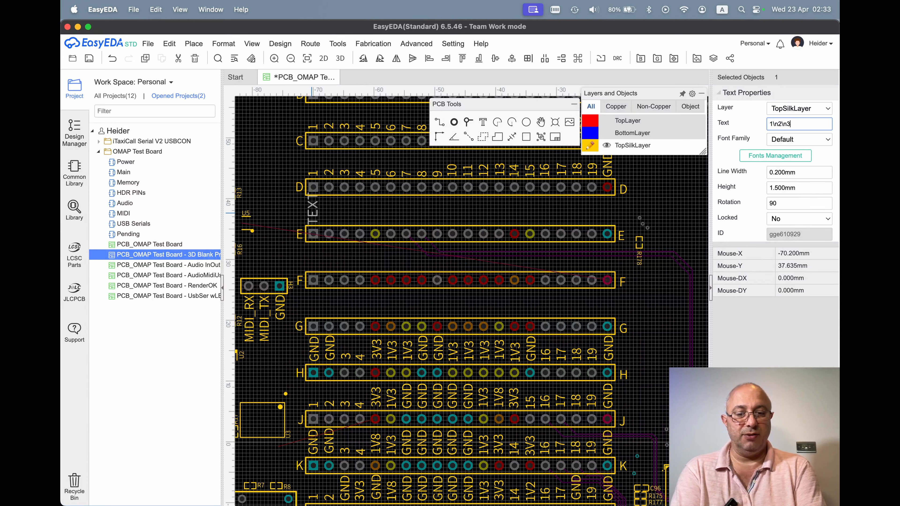
text(\n4)
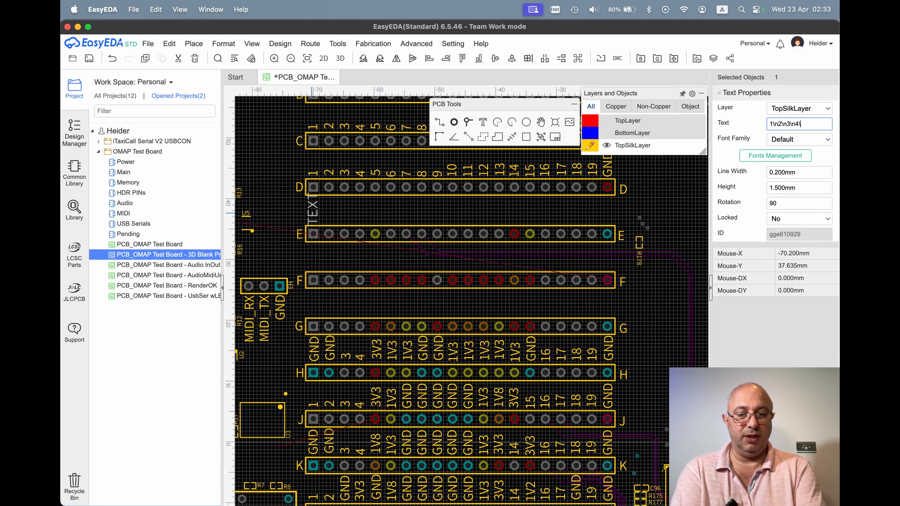
text(\n5)
key(Return)
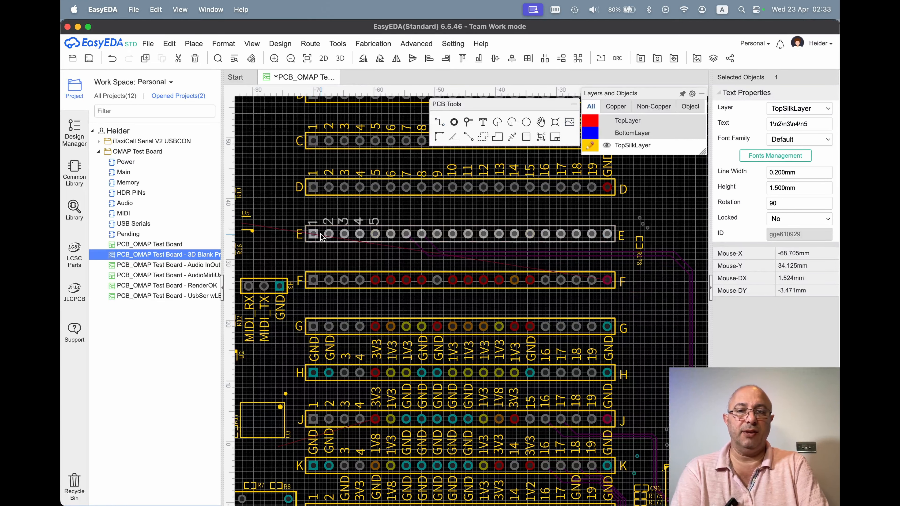
Move the multi-line label slightly away from header row E's outline, with its 1 centred over the first pin.
scroll(322, 237, up, 2)
scroll(322, 237, up, 2)
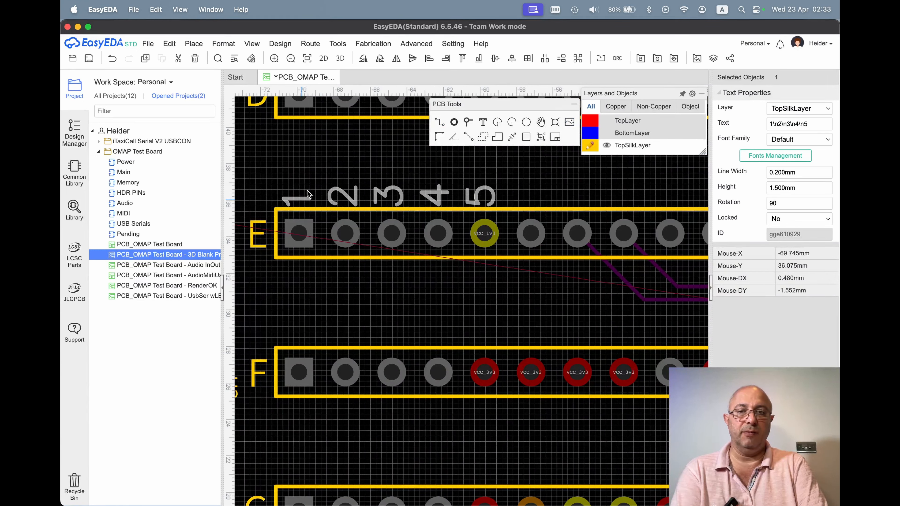
drag(307, 191, 305, 193)
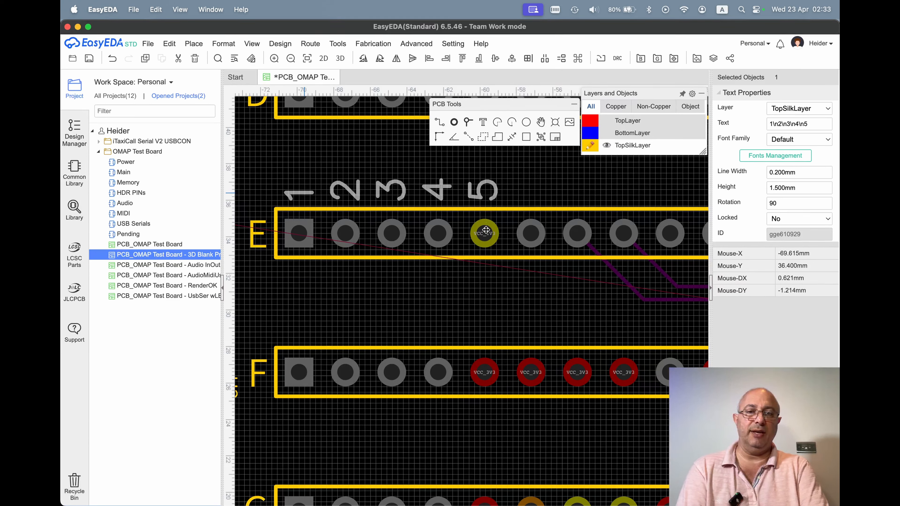
Set the multi-line label's height to 1.55 mm to match the line spacing to header row E's pin pitch.
click(813, 188)
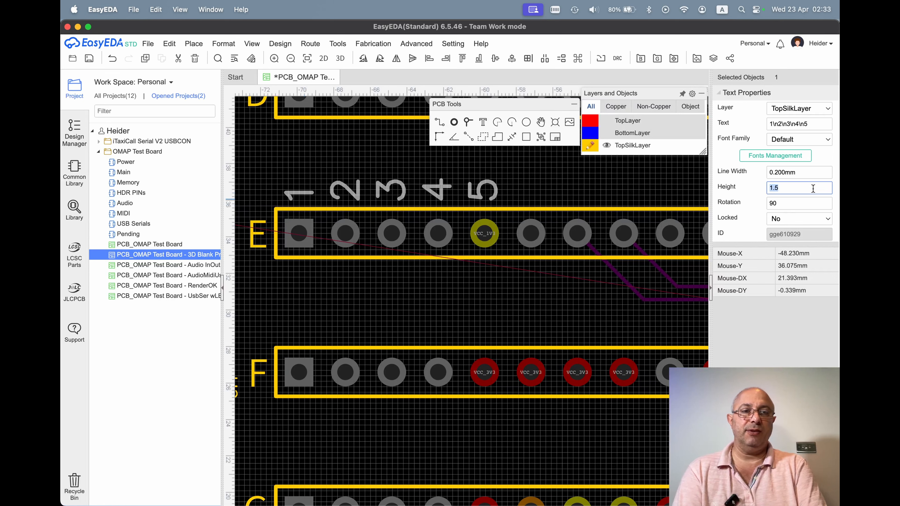
key(shift+Left)
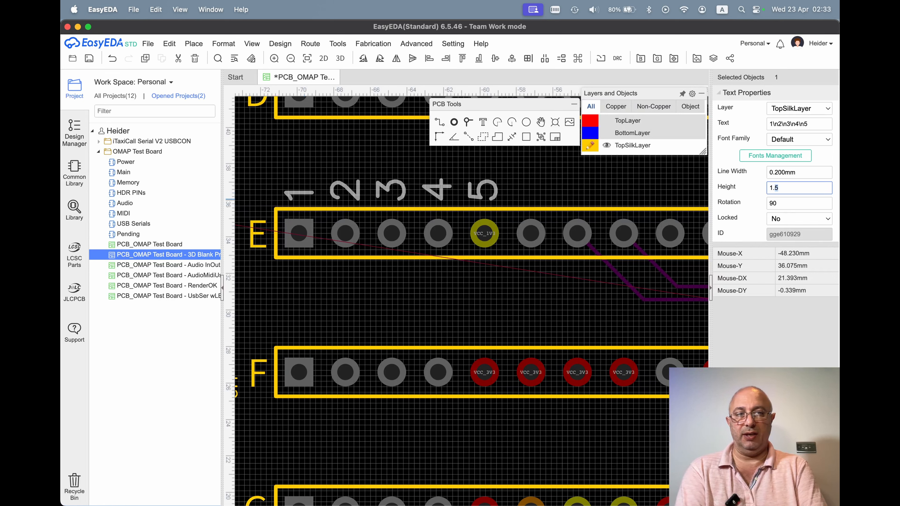
text(55)
key(Return)
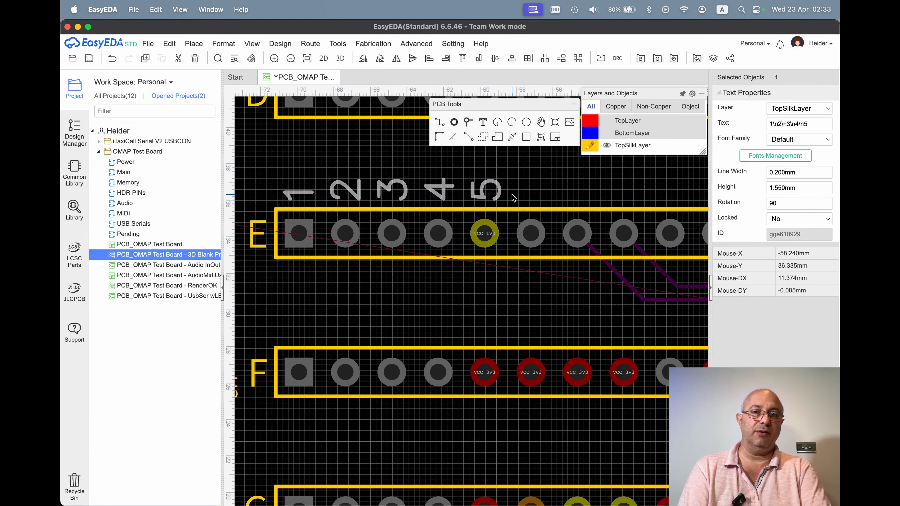
scroll(514, 198, down, 3)
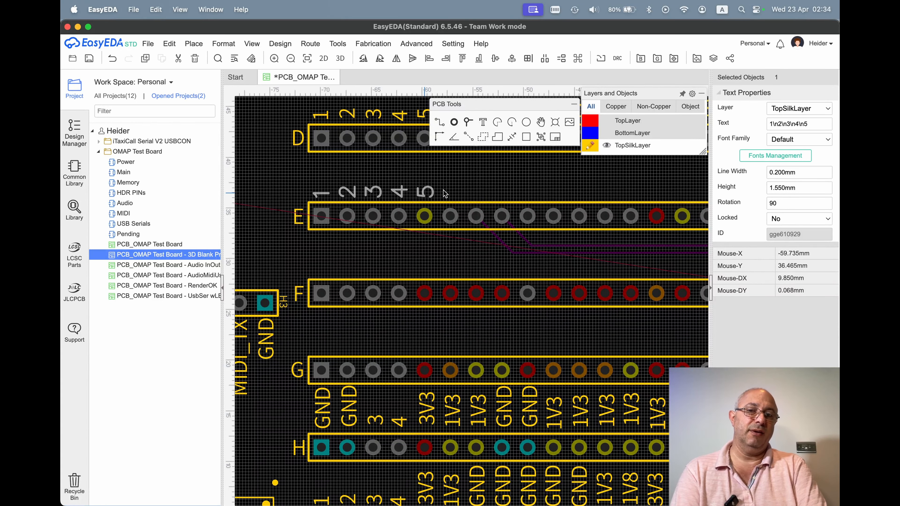
Extend header row E's multi-line label to pin 20 by appending the numbers 6 through 20, each preceded by \n.
scroll(590, 188, down, 2)
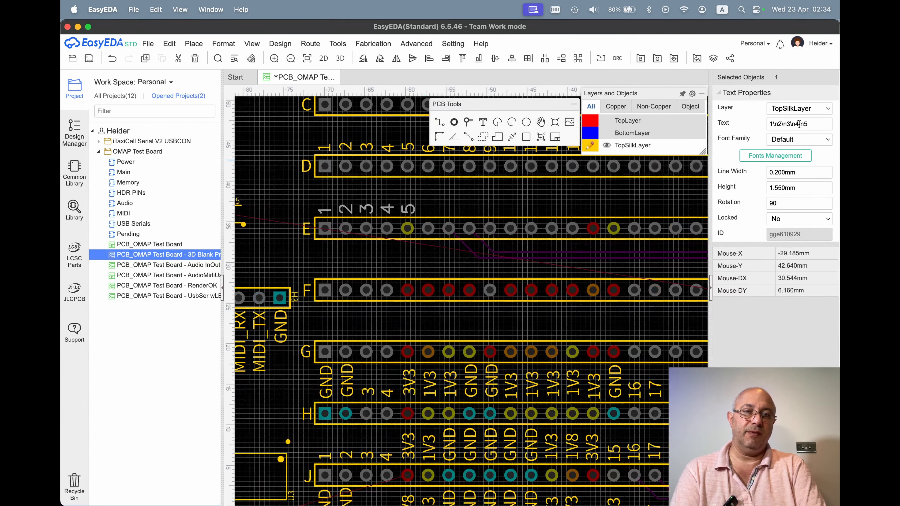
click(816, 122)
key(Right)
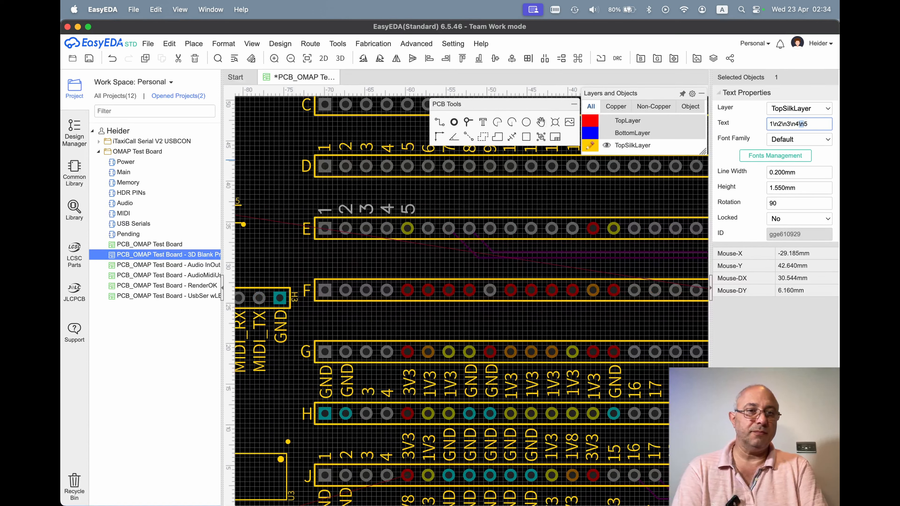
drag(805, 123, 800, 124)
key(super+c)
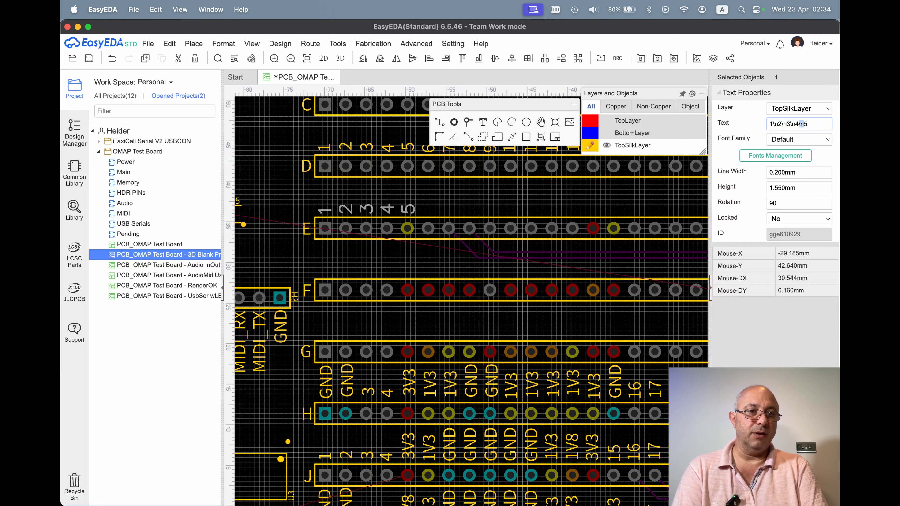
click(808, 124)
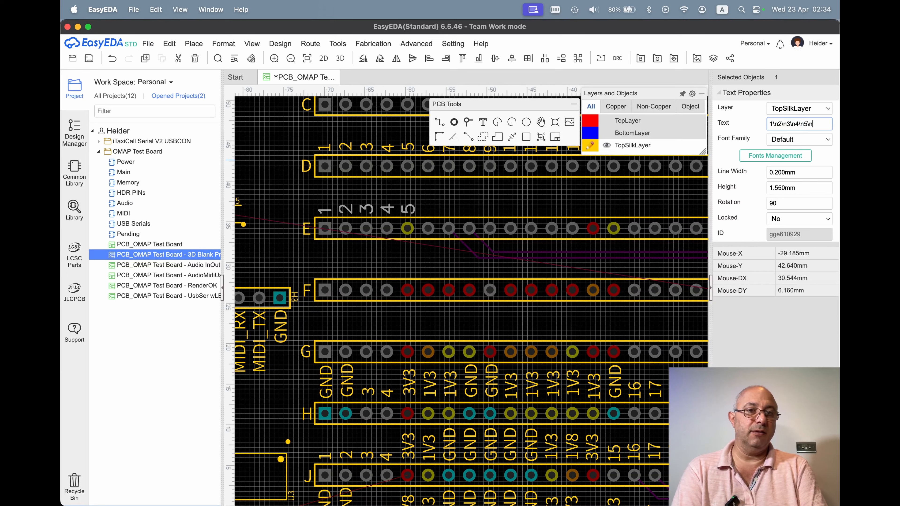
text(6)
key(super+v)
text(7)
key(super+v)
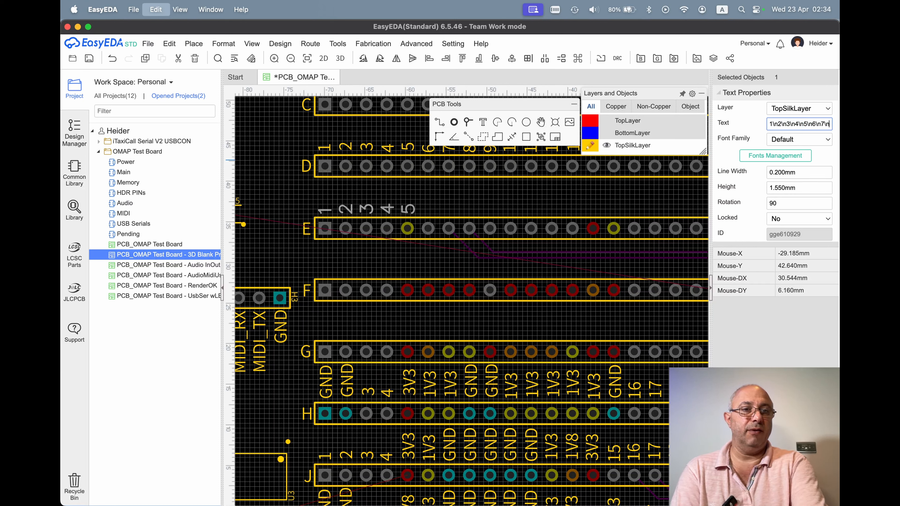
text(8)
key(super+v)
text(9)
key(super+v)
text(10)
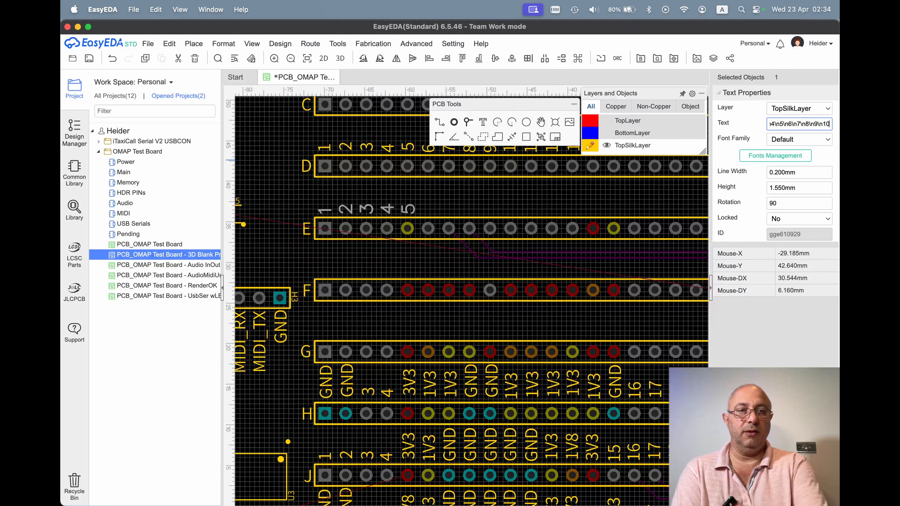
key(super+v)
text(11)
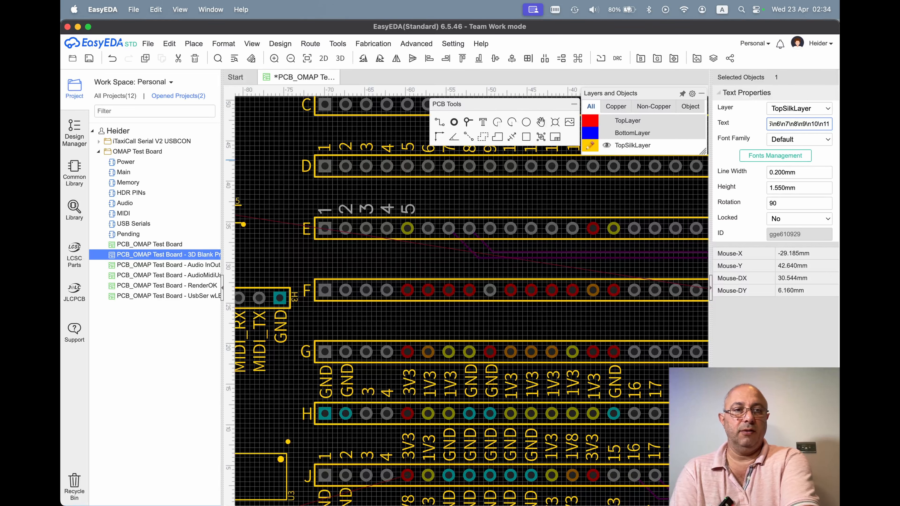
key(super+v)
text(12)
key(super+v)
text(12)
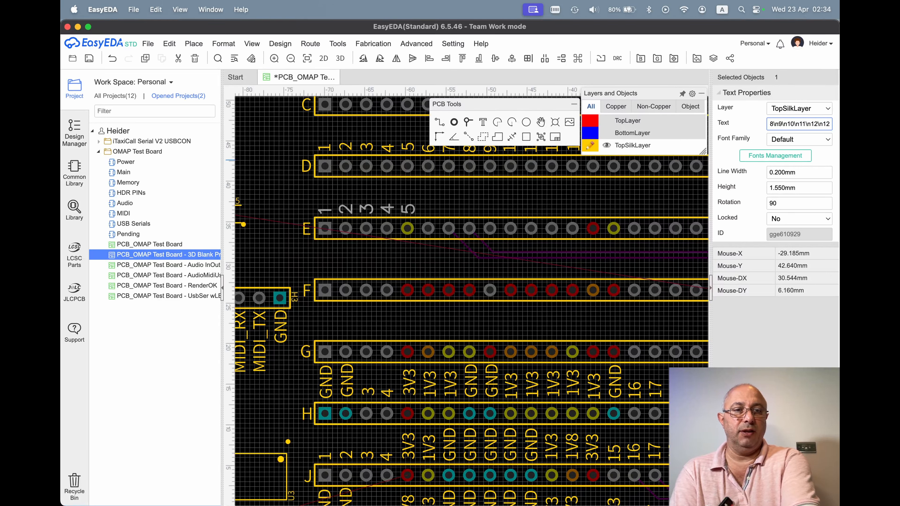
key(BackSpace)
text(3)
key(super+v)
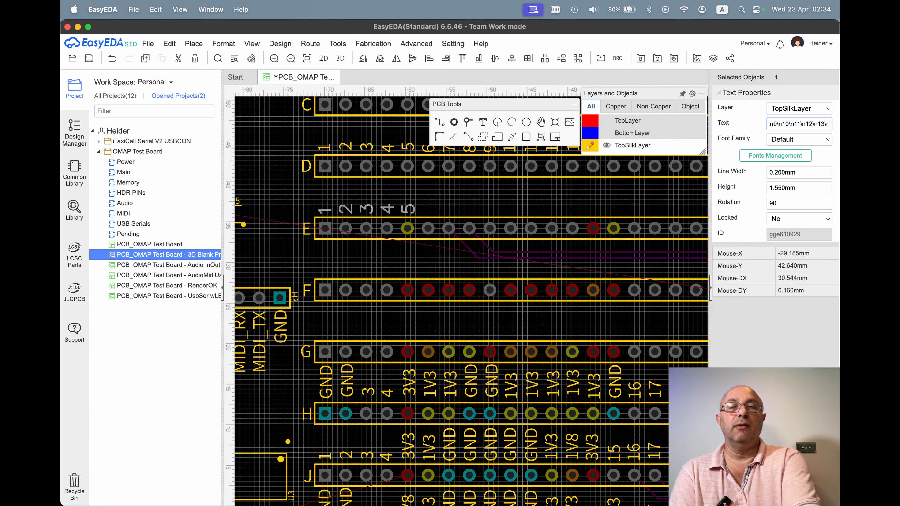
text(14\n)
key(super+v)
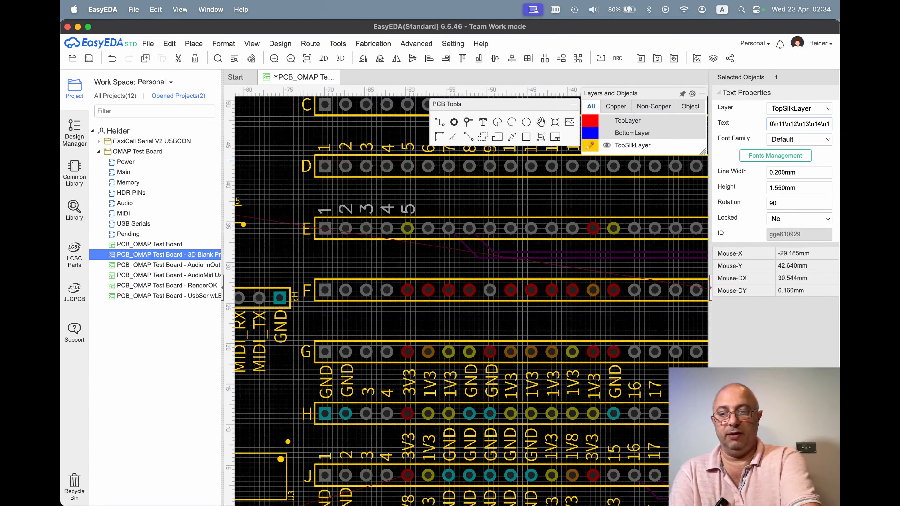
text(15)
key(super+v)
text(16)
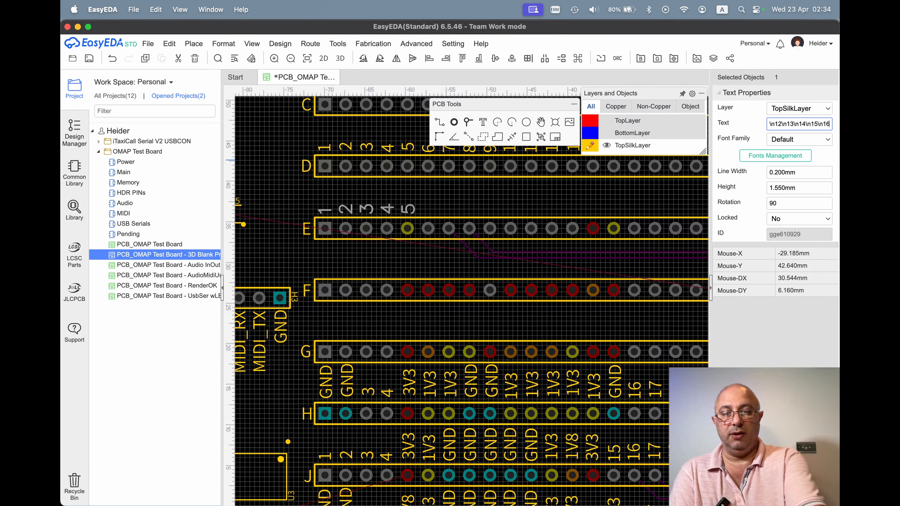
key(super+v)
text(1)
text(7)
key(super+v)
text(18)
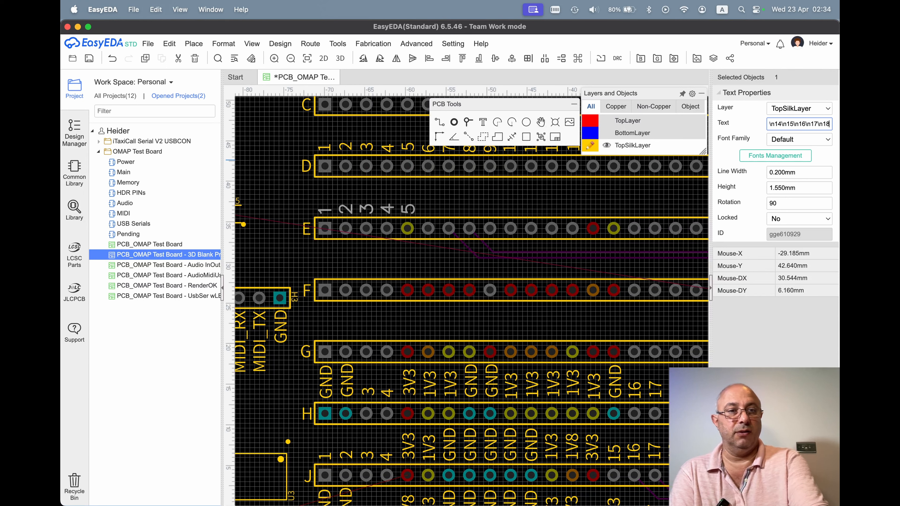
key(super+v)
text(19)
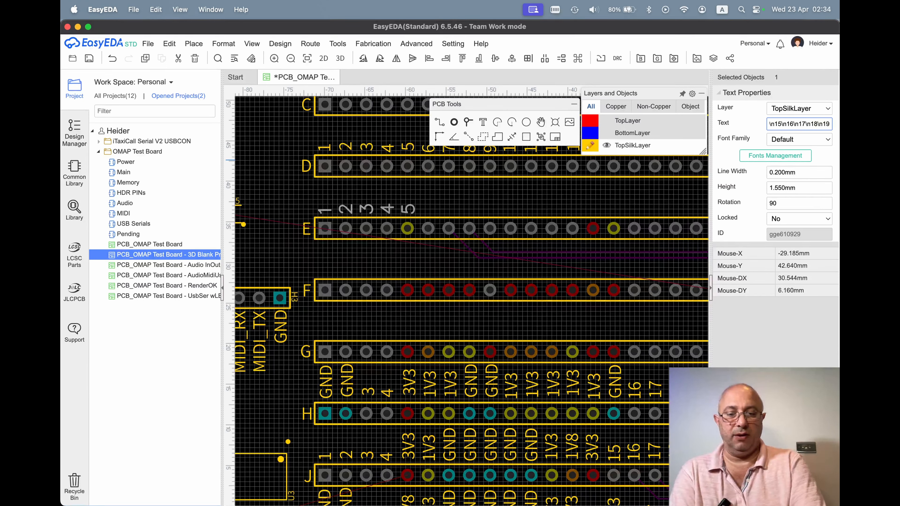
key(super+v)
text(20)
key(Return)
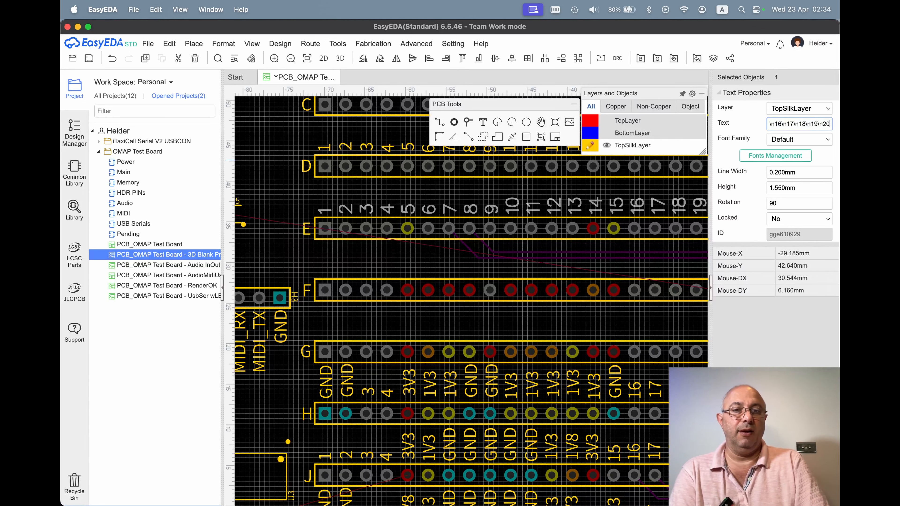
Try a height of 1.53 mm for header row E's 20-line label to bring its numbers closer to the pin pitch.
scroll(661, 299, right, 4)
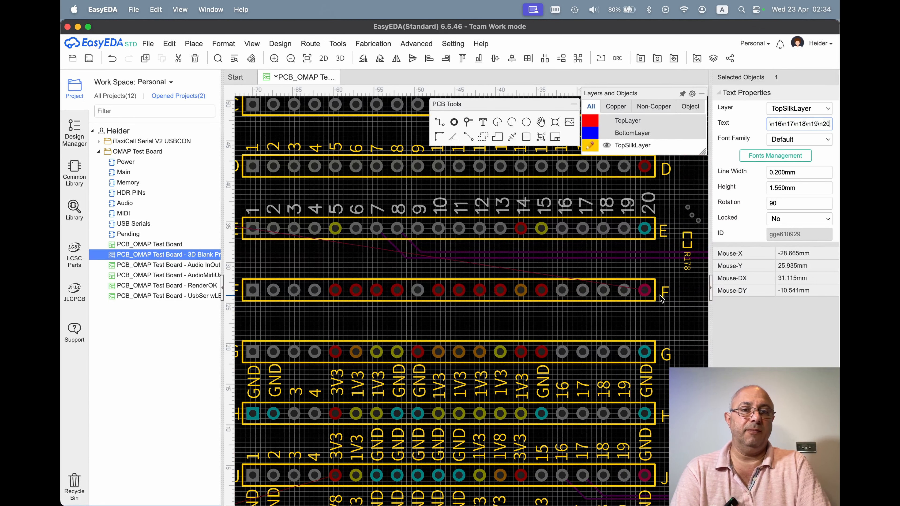
scroll(661, 299, left, 1)
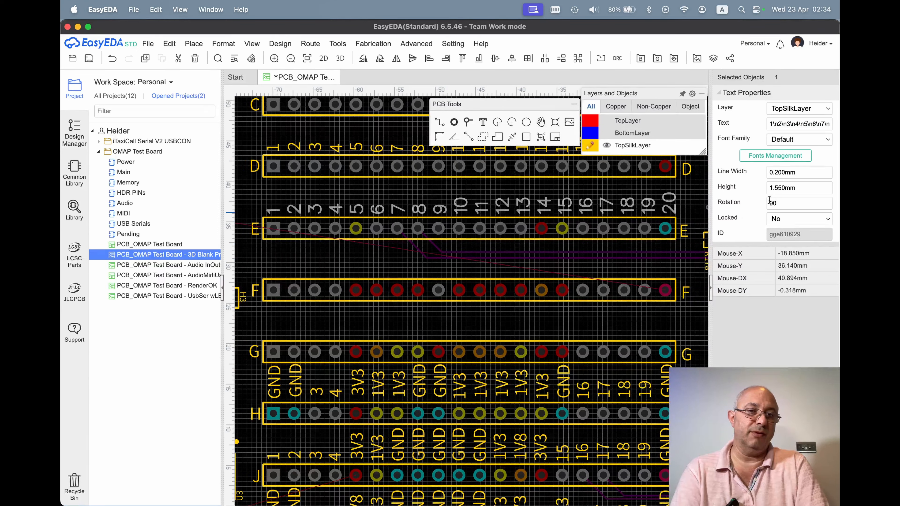
click(818, 184)
key(Right)
key(BackSpace)
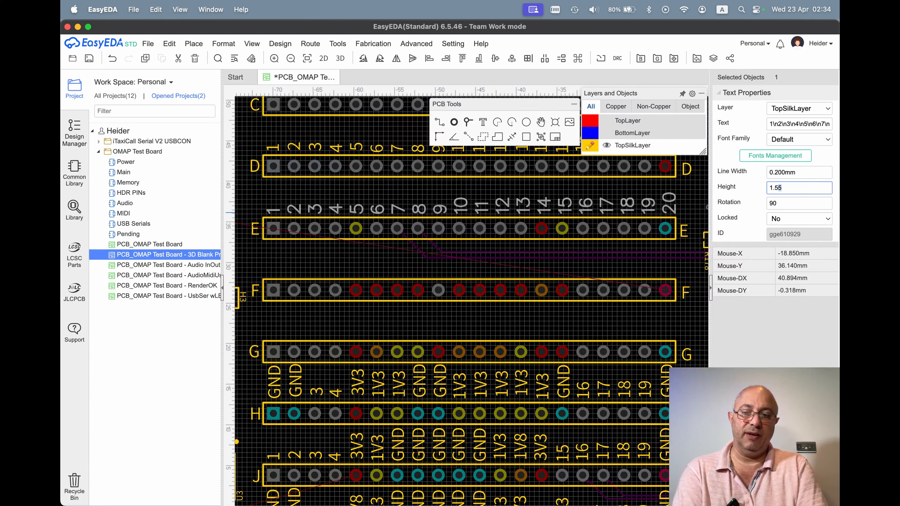
text(3)
key(Return)
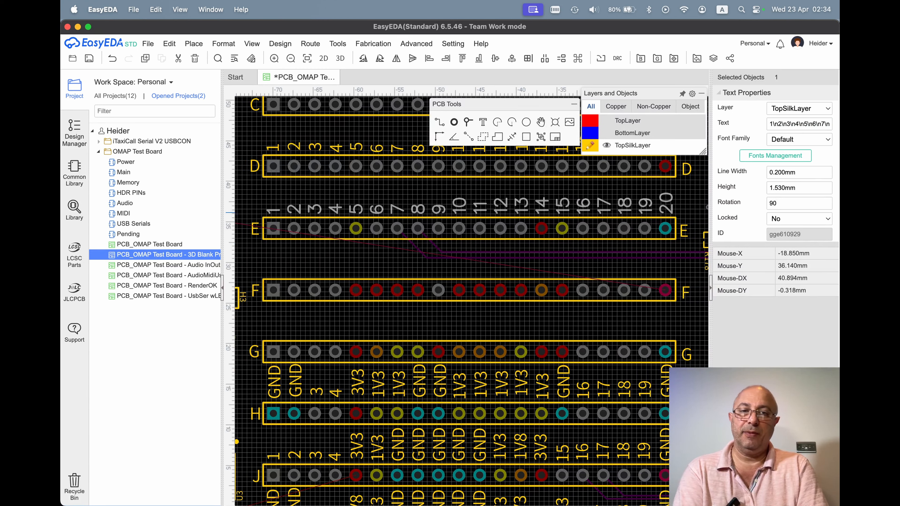
Set the height of header row E's multi-line label to 1.52 mm and deselect it.
click(818, 188)
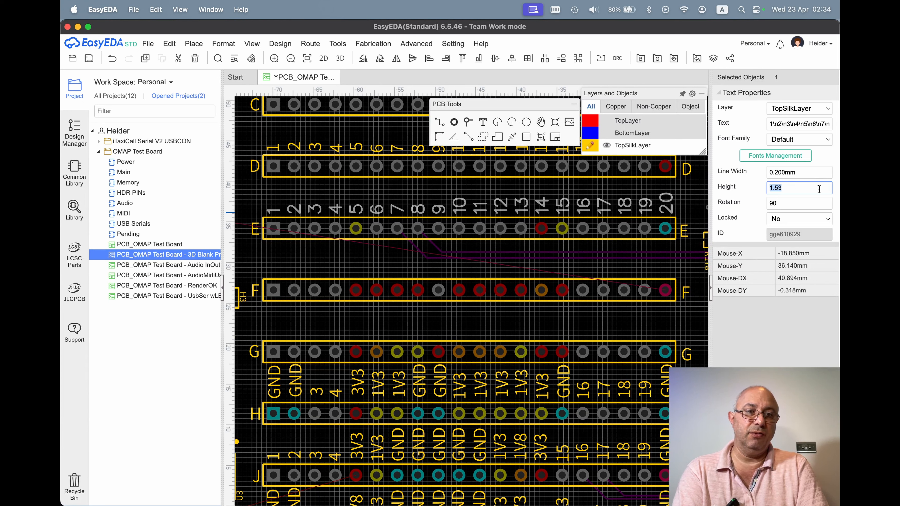
key(Right)
key(BackSpace)
text(2)
key(Return)
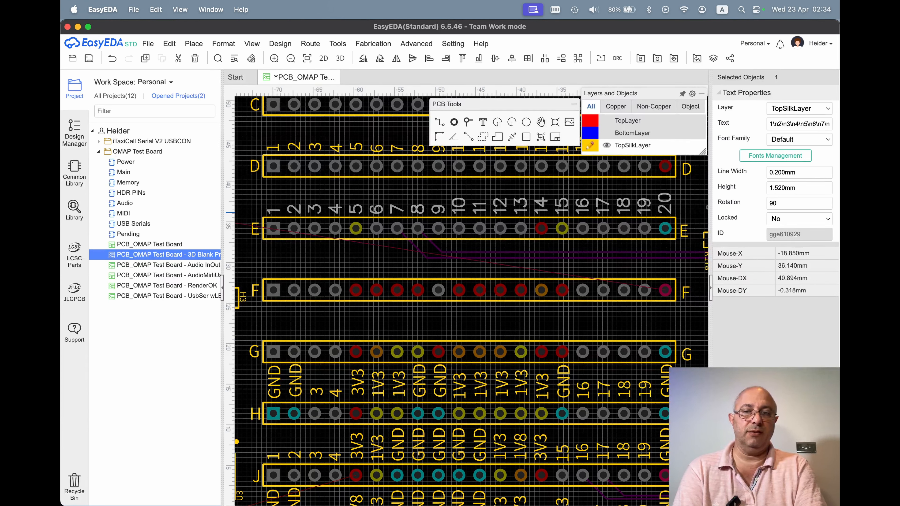
click(690, 195)
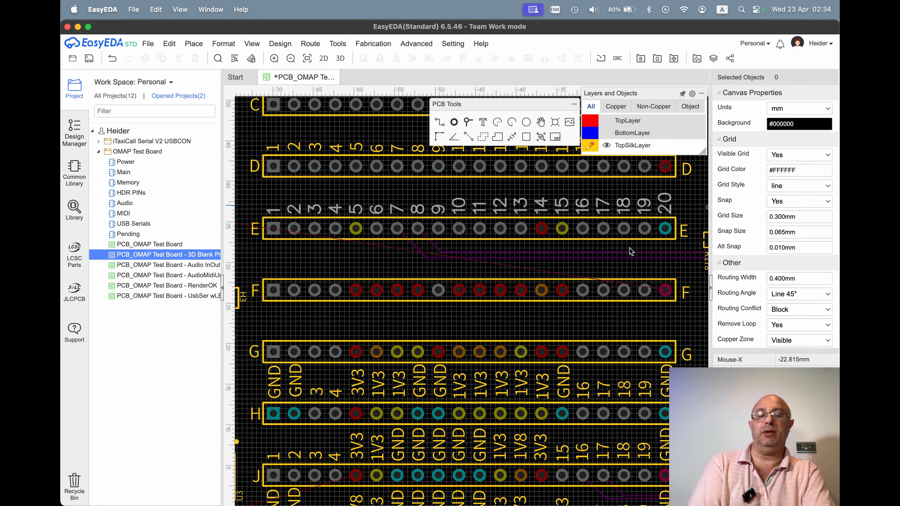
Duplicate header row E's 20-line label above header rows F and G, aligning each copy's 1 with the row's first pin.
key(ctrl+v)
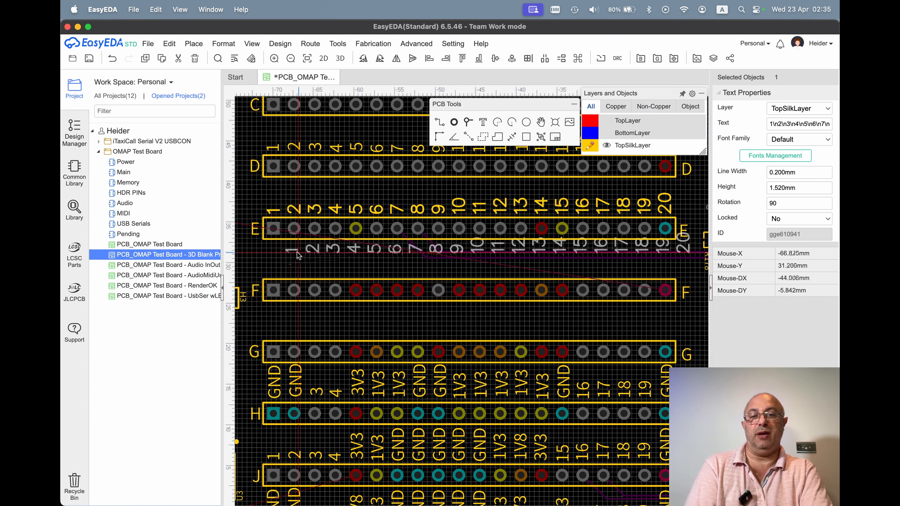
click(281, 276)
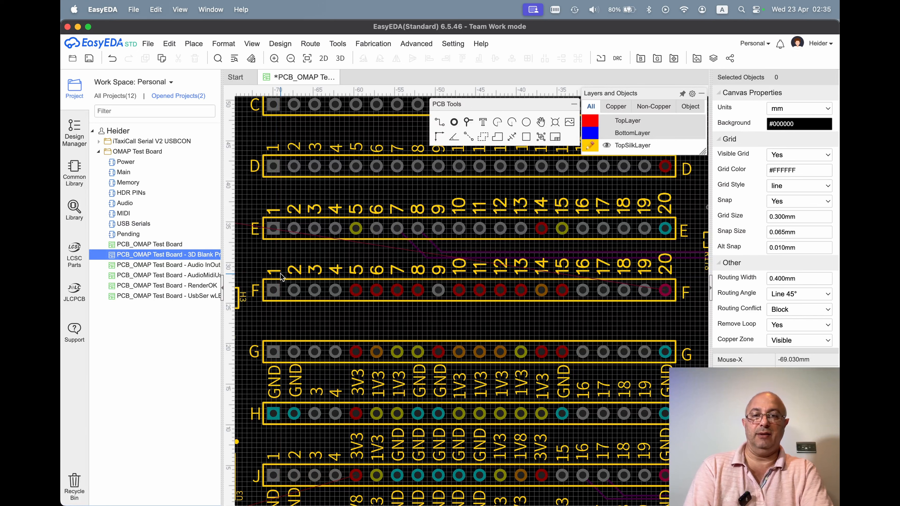
key(super+v)
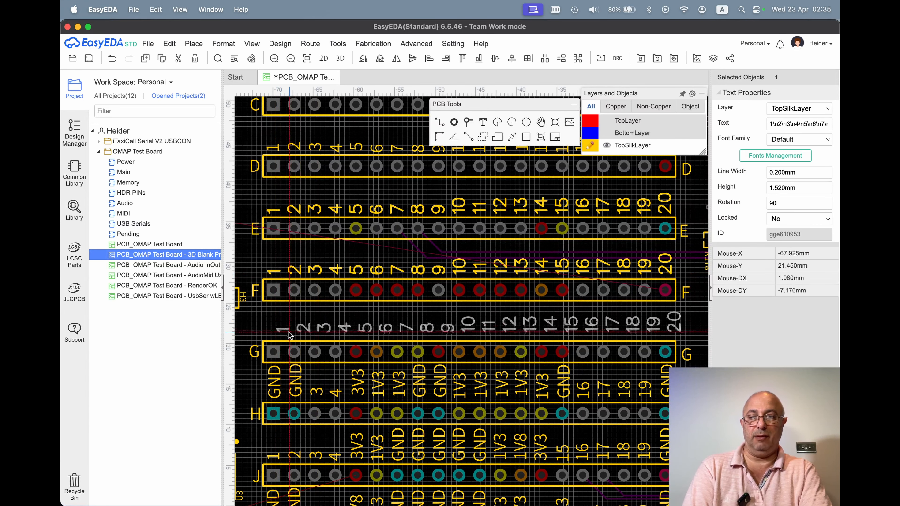
click(279, 339)
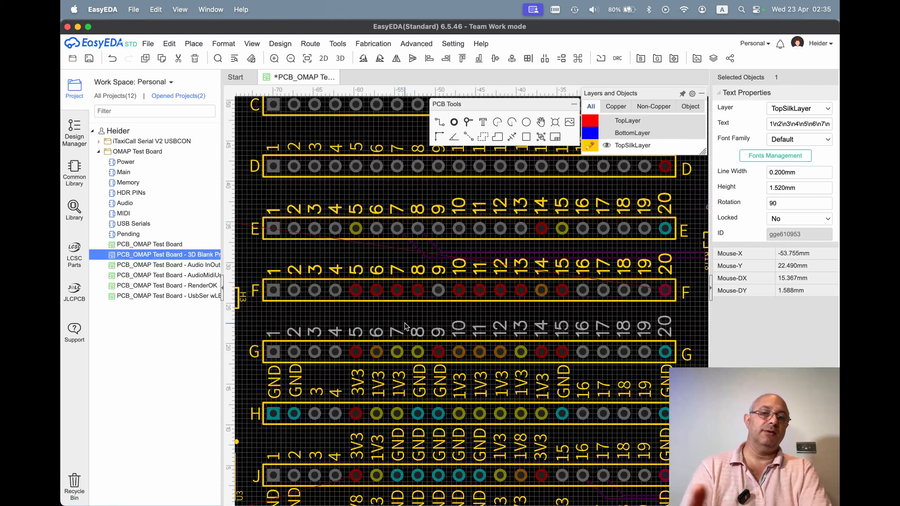
Open the board's 3D view, examine the pin labels of header rows E, F and G, and close the view.
mouse_move(253, 45)
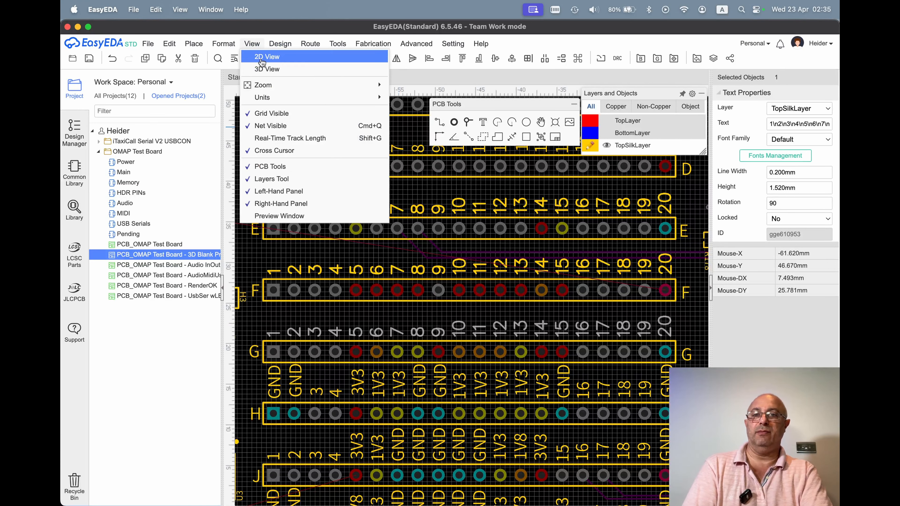
click(263, 69)
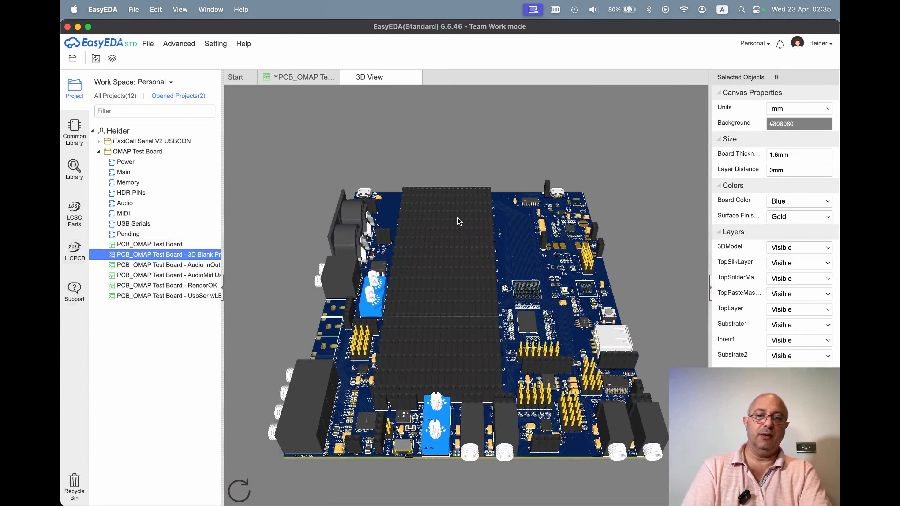
drag(458, 218, 450, 360)
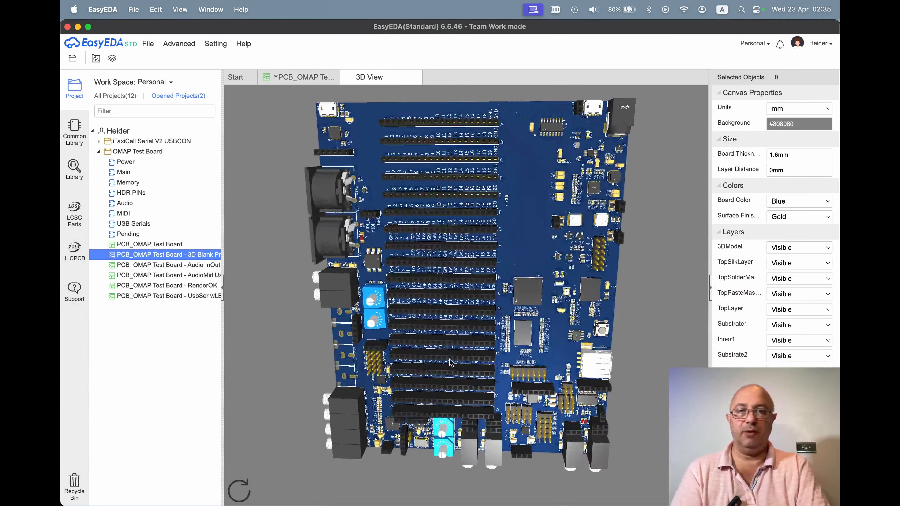
scroll(440, 149, up, 5)
scroll(436, 146, down, 3)
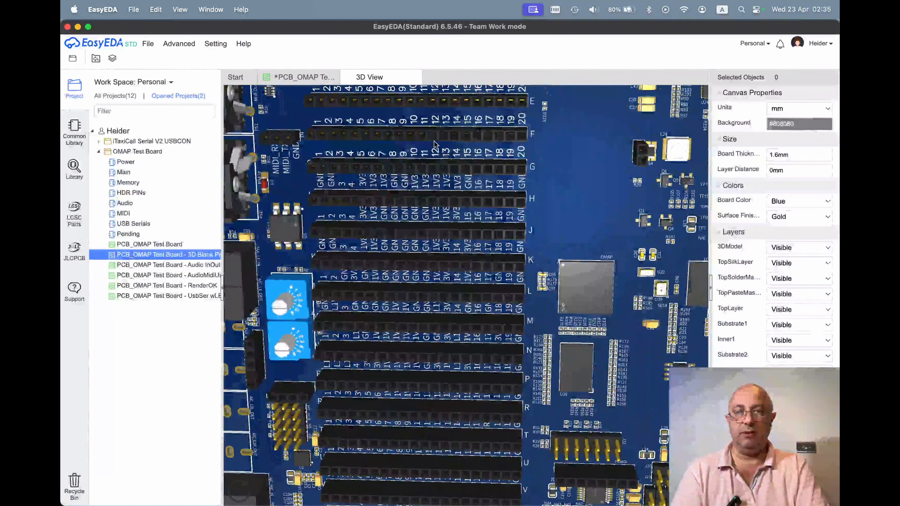
right_drag(434, 142, 436, 211)
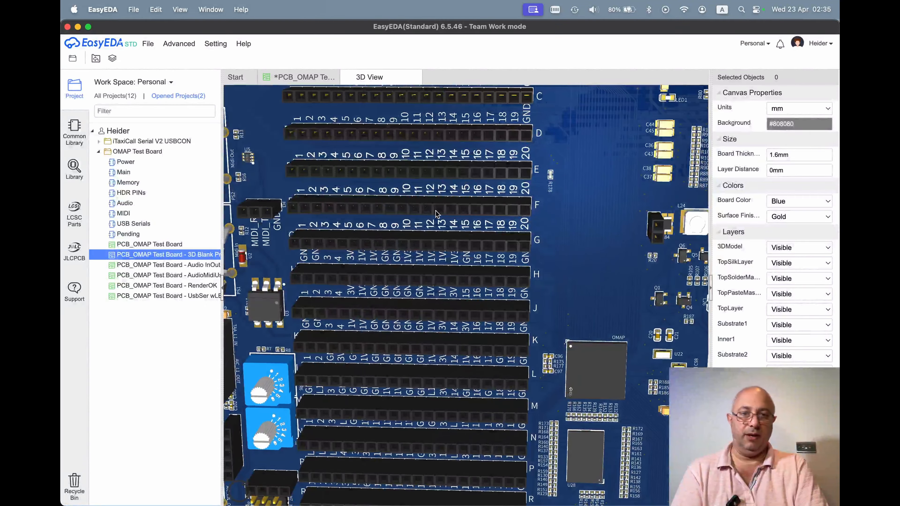
drag(436, 213, 491, 202)
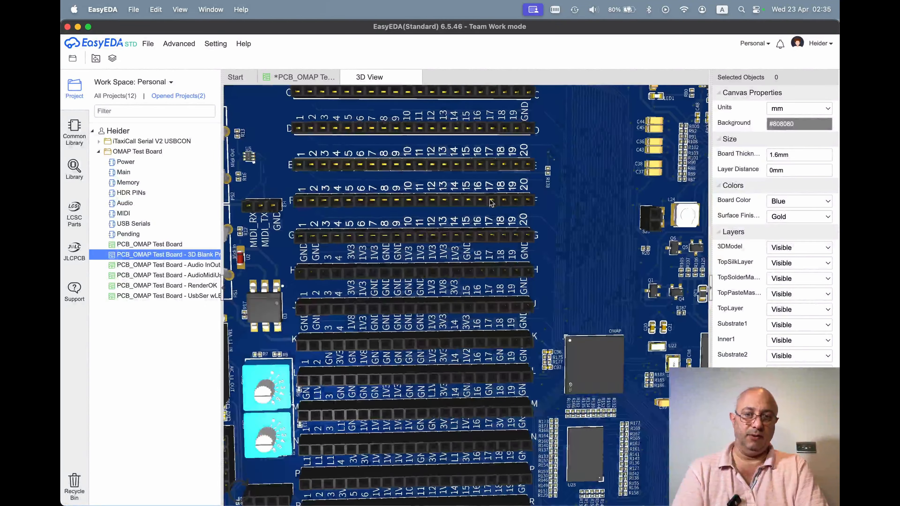
scroll(431, 213, down, 5)
scroll(431, 212, up, 3)
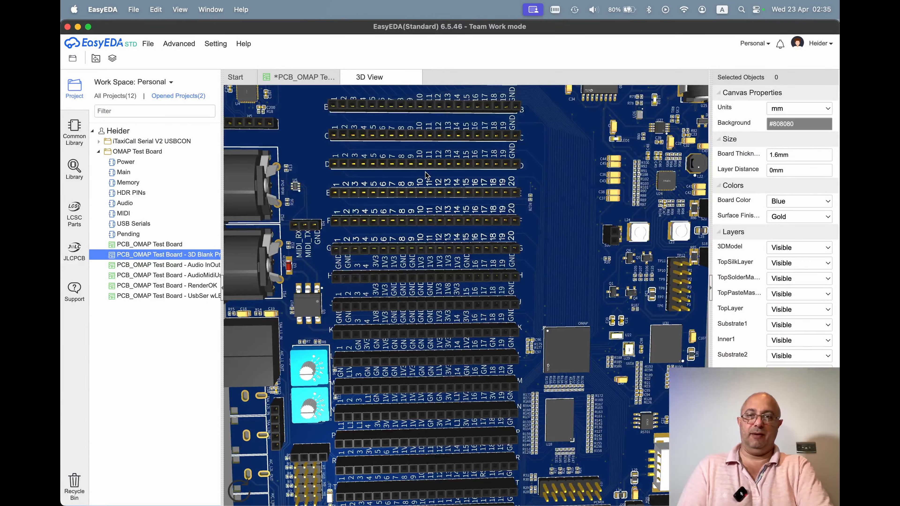
drag(426, 172, 419, 198)
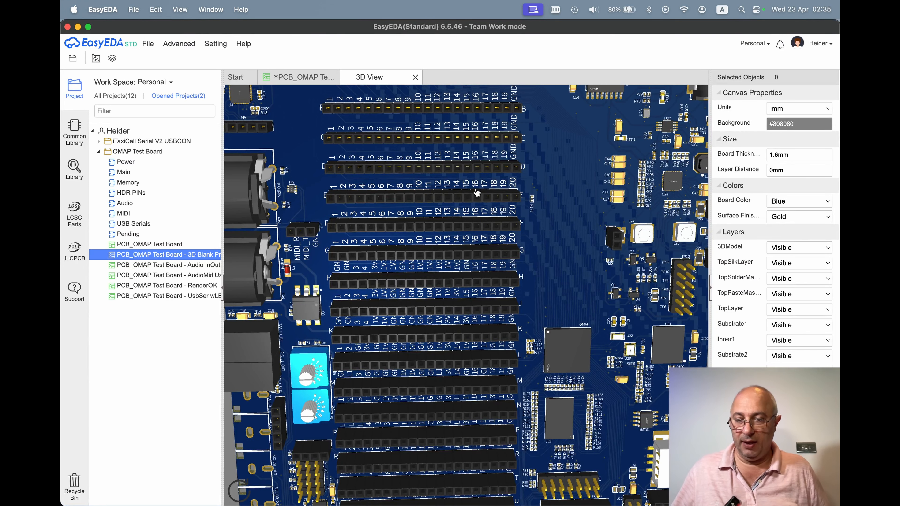
key(super+w)
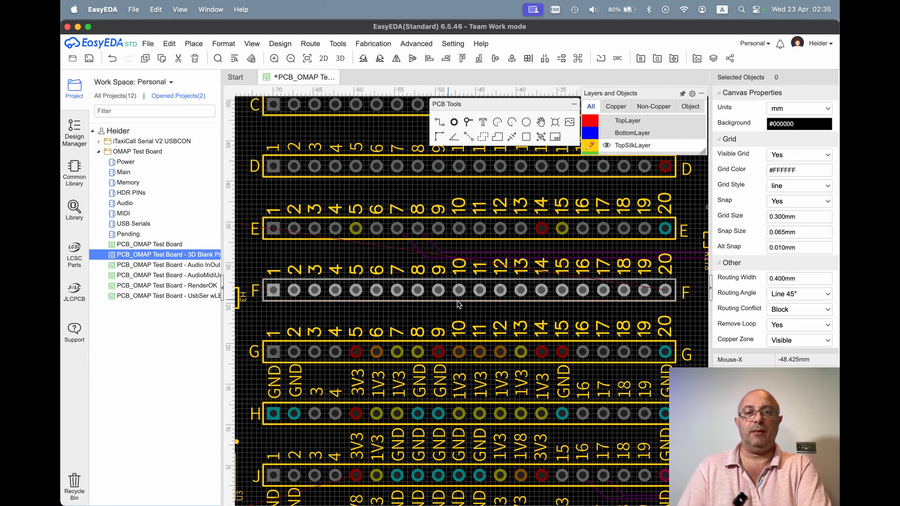
Close the OMAP Test Board's 3D Blank PCB document without saving its changes.
scroll(458, 300, down, 3)
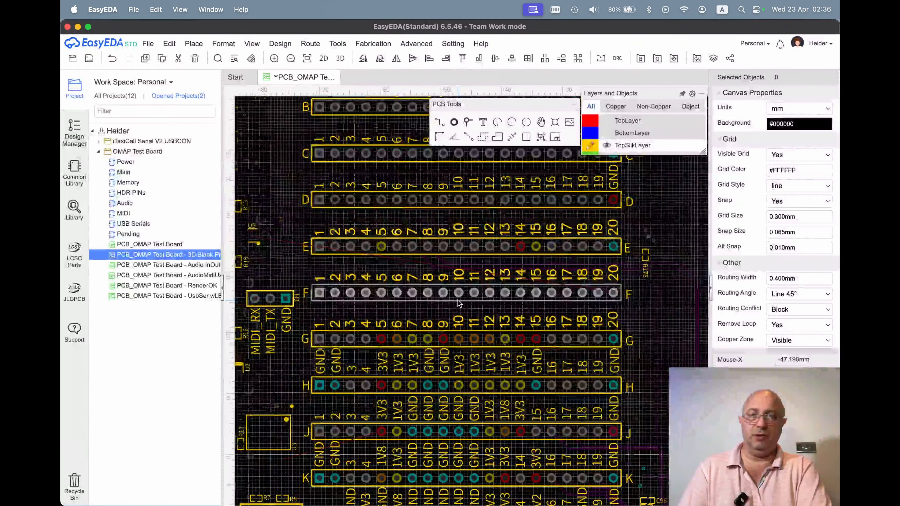
scroll(458, 300, down, 3)
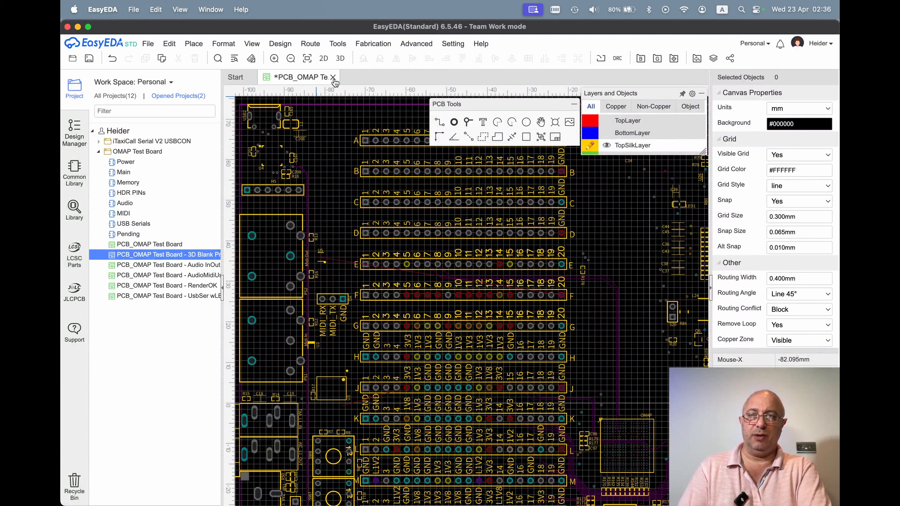
double_click(139, 251)
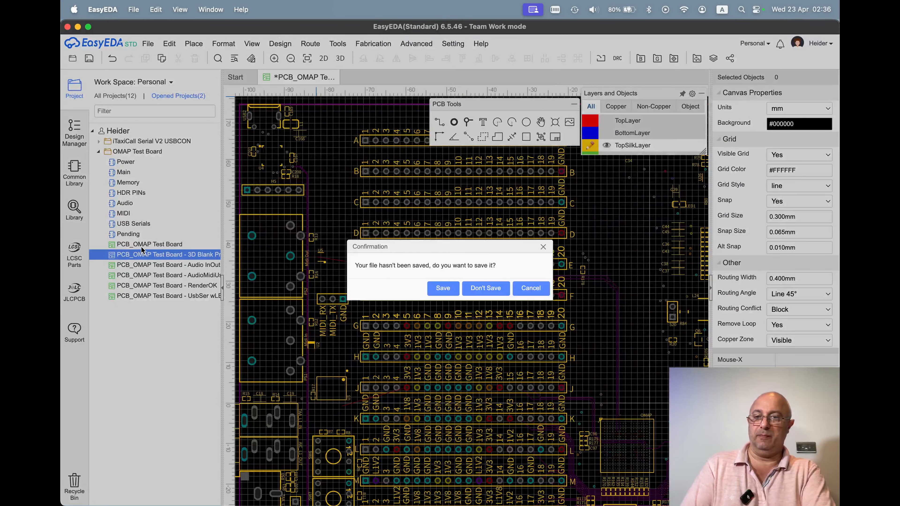
click(478, 293)
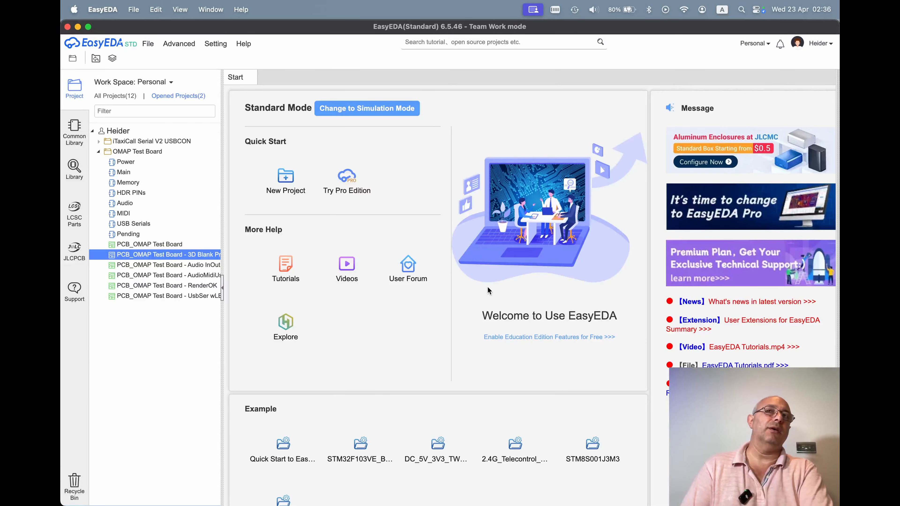